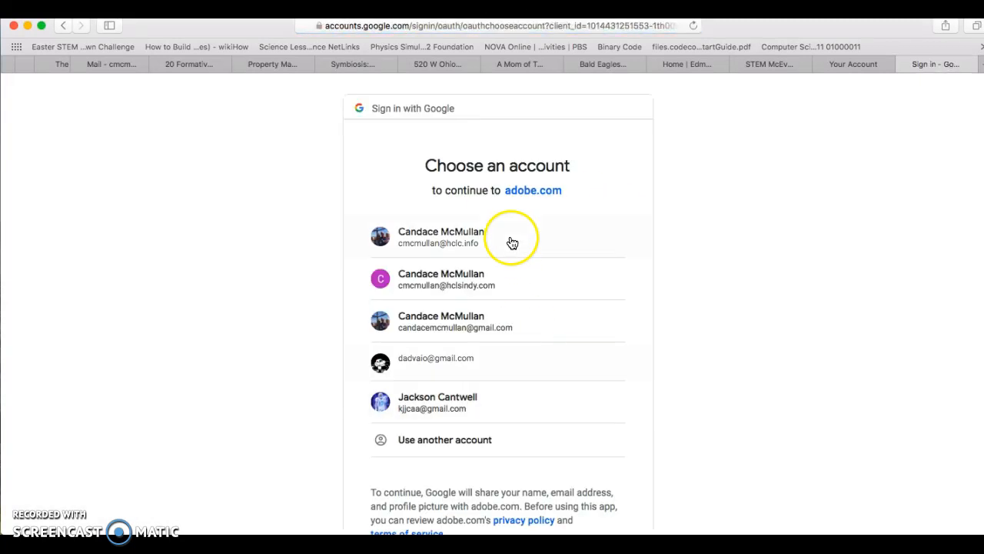
Step: Sign in with a Google account and start creating a new Web Page project
{"action": "left_click", "coordinate": [512, 243]}
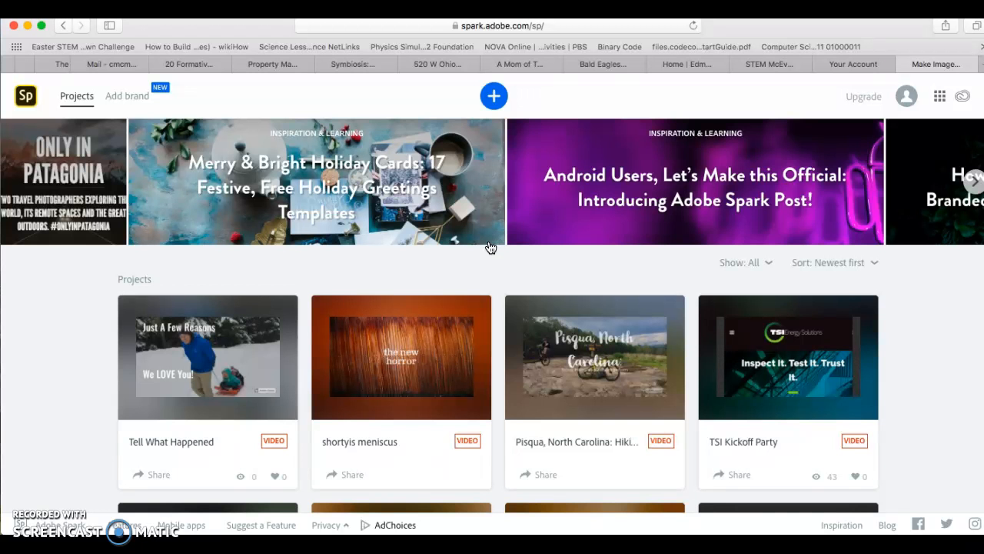
{"action": "left_click", "coordinate": [495, 96]}
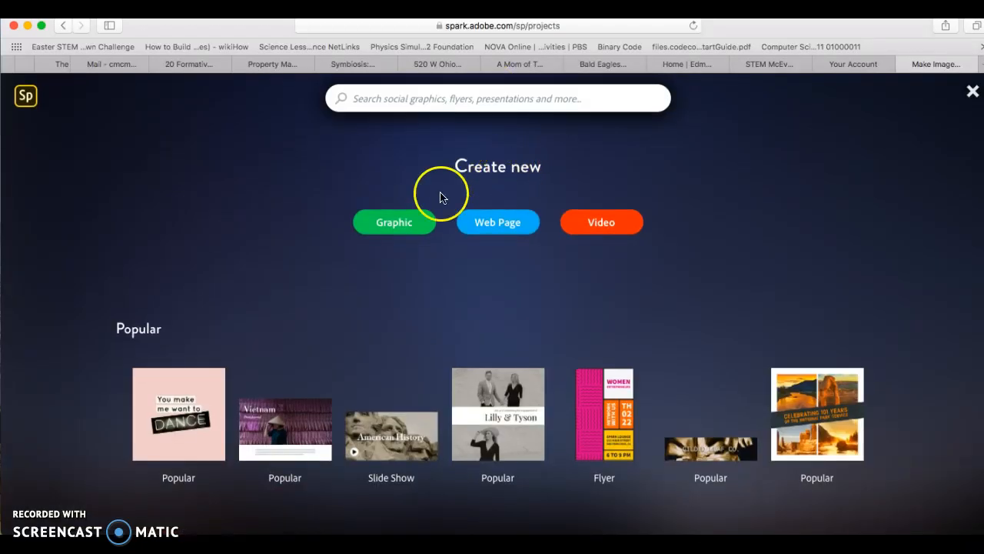
{"action": "left_click", "coordinate": [498, 229]}
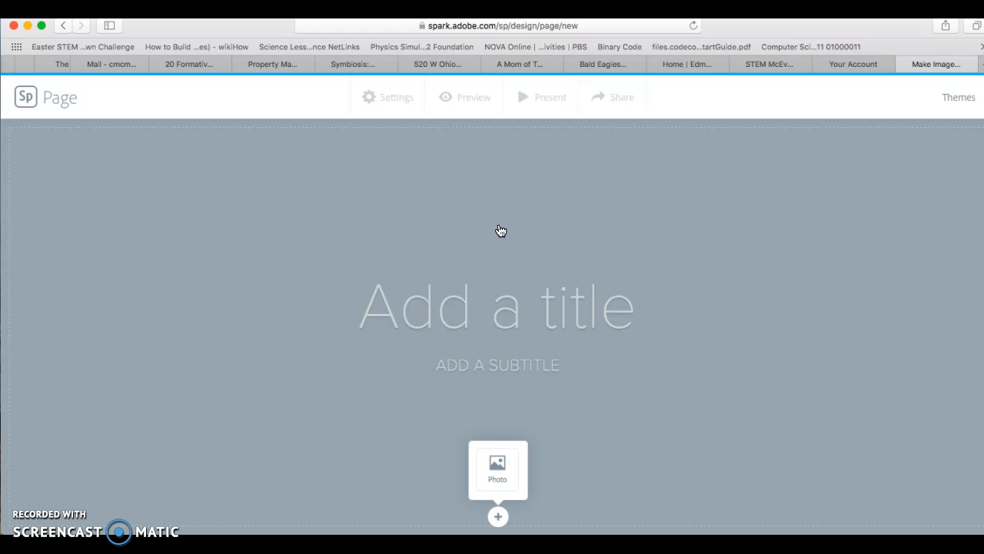
Step: Title the page Mc's Page
{"action": "left_click", "coordinate": [475, 330]}
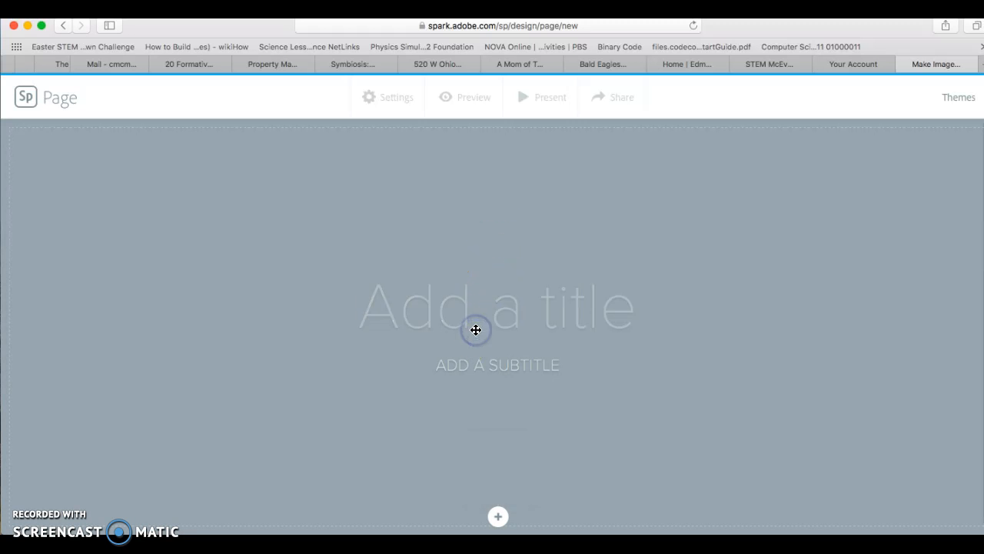
{"action": "type", "text": "Mc's Pa"}
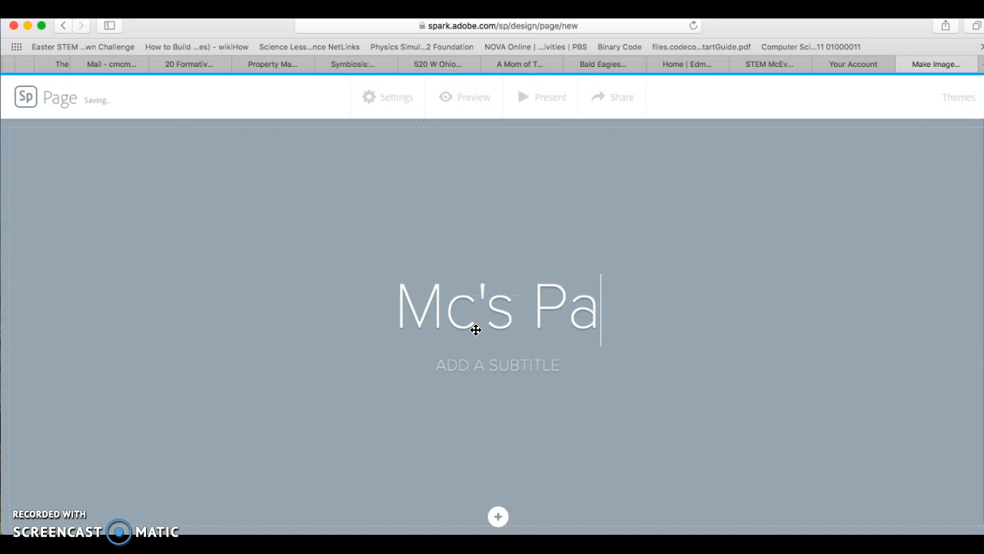
{"action": "type", "text": "ge"}
Step: Set the page subtitle to A VIEW OF THE LIFE OF MC
{"action": "left_click", "coordinate": [477, 361]}
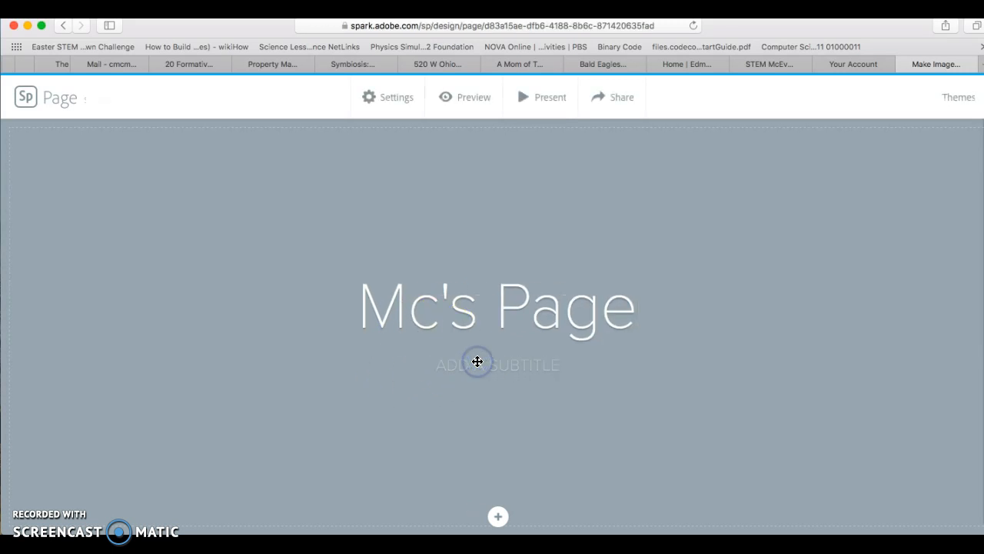
{"action": "type", "text": "INCLUDI"}
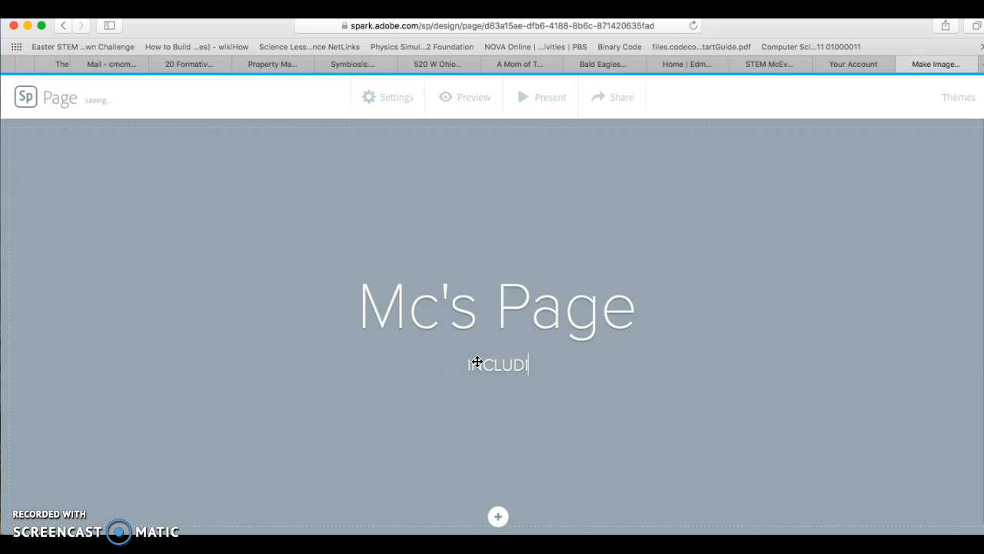
{"action": "type", "text": "A VIEW OF THE LIFE OF MC"}
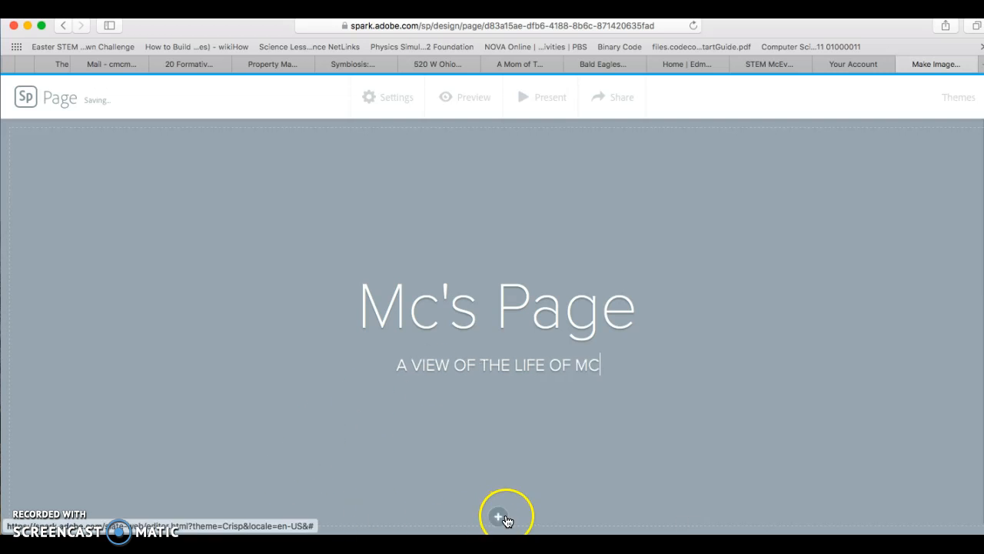
Step: Upload Screen Shot 2019-01-10 at 7.13.12 AM from the Desktop as the page's cover photo
{"action": "left_click", "coordinate": [503, 522]}
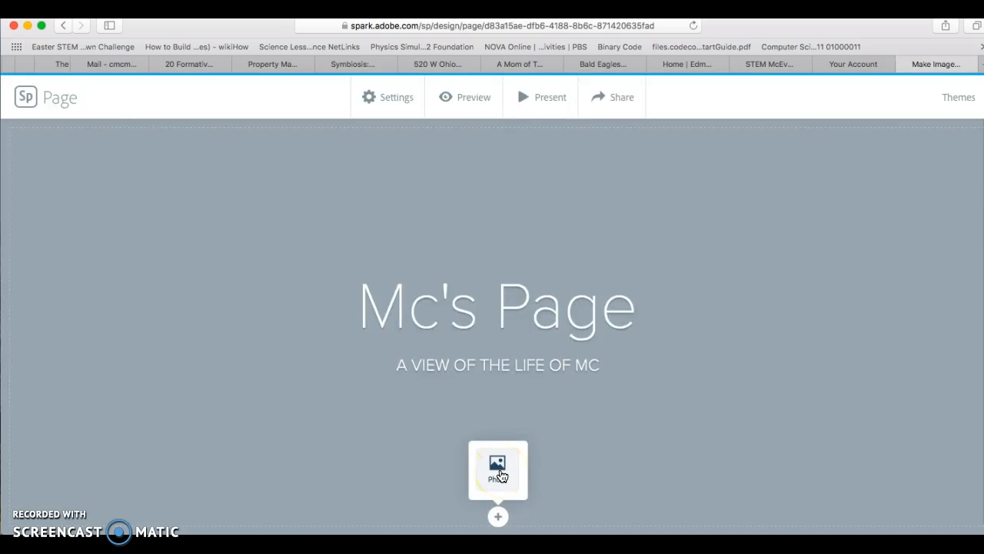
{"action": "left_click", "coordinate": [497, 471]}
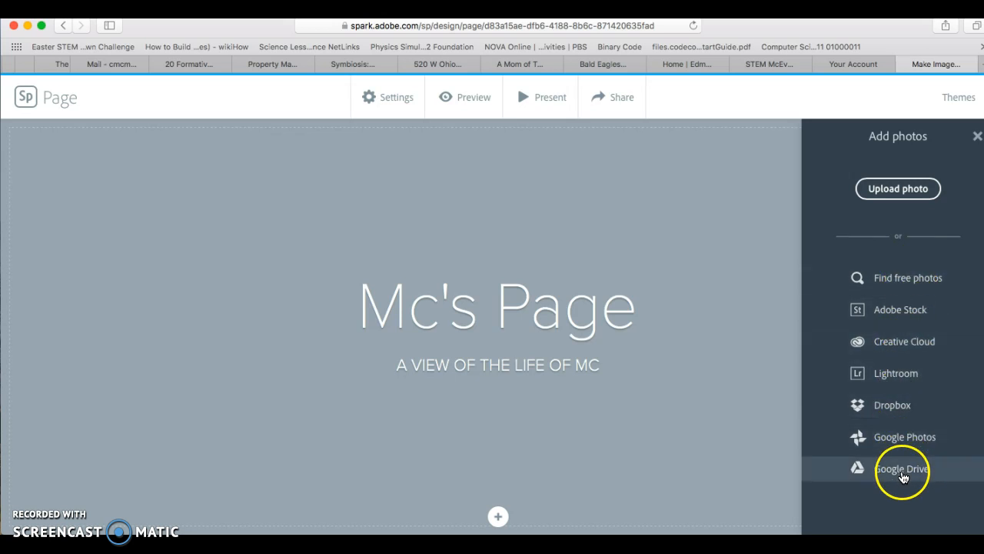
{"action": "left_click", "coordinate": [909, 191]}
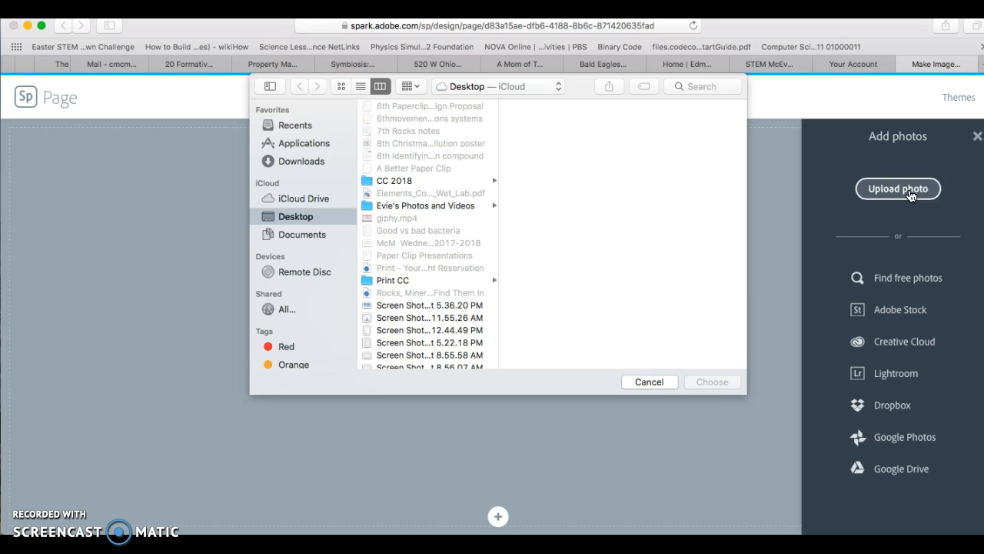
{"action": "scroll", "coordinate": [444, 296], "scroll_direction": "down", "scroll_amount": 10}
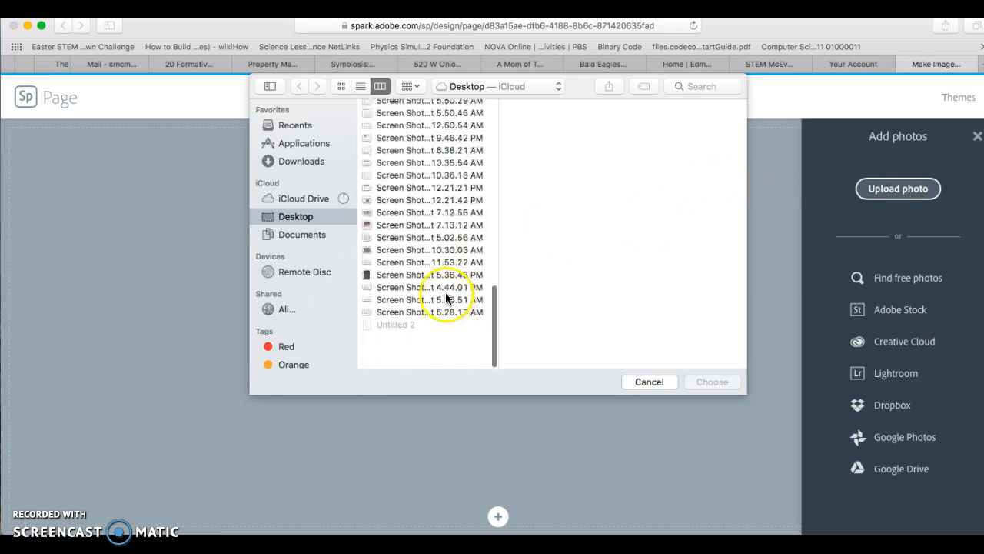
{"action": "left_click", "coordinate": [427, 339]}
{"action": "key", "text": "Down"}
{"action": "key", "text": "Up"}
{"action": "key", "text": "Up"}
{"action": "key", "text": "Up"}
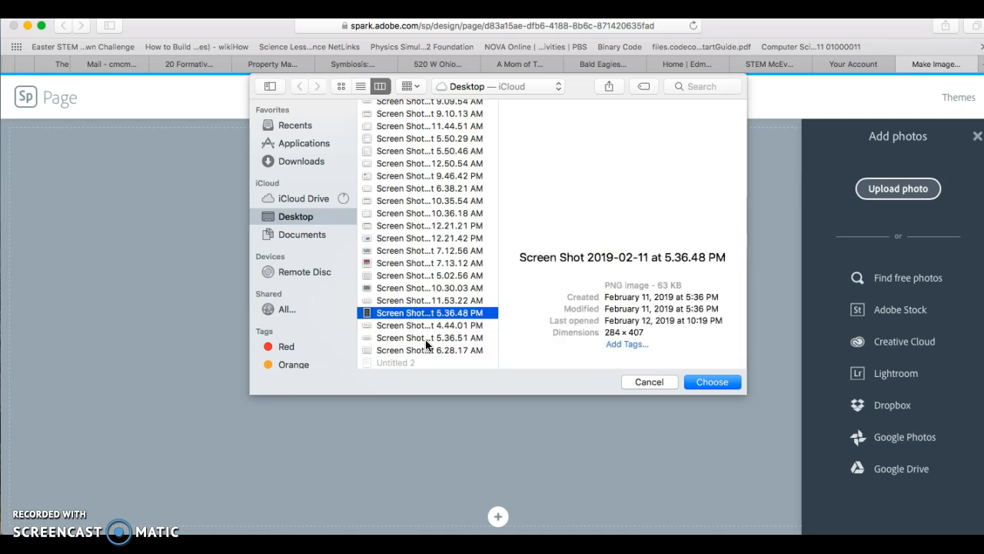
{"action": "key", "text": "Up"}
{"action": "key", "text": "Up"}
{"action": "key", "text": "Up"}
{"action": "key", "text": "Up"}
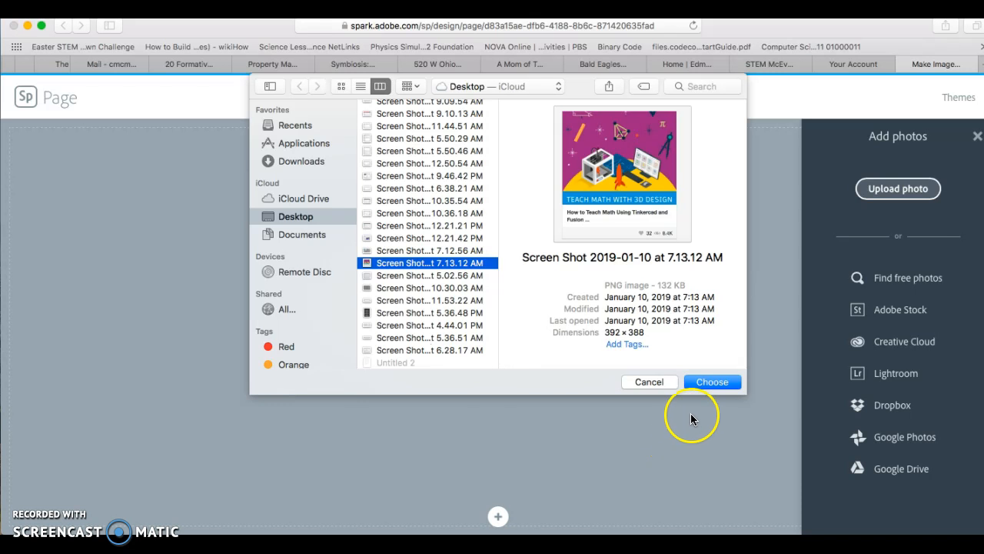
{"action": "left_click", "coordinate": [711, 382]}
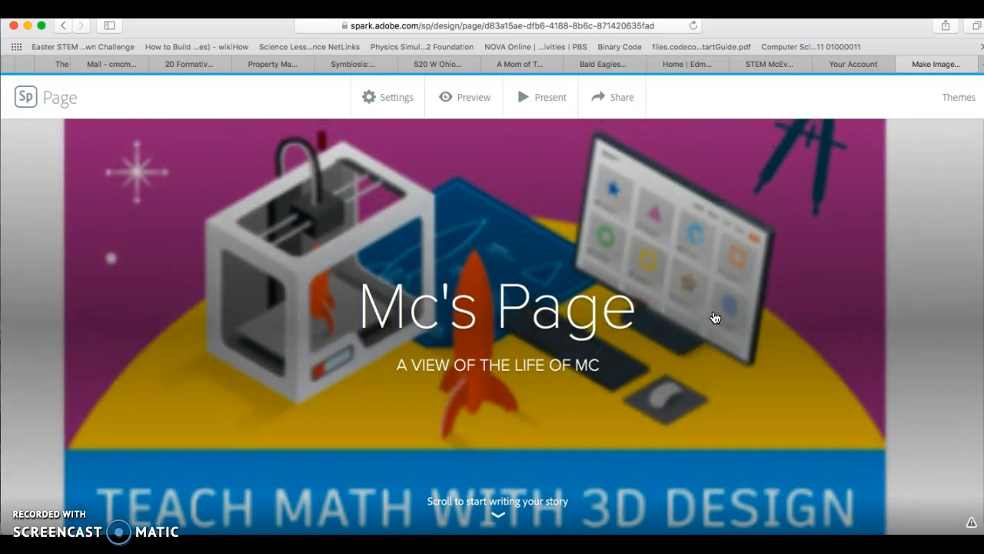
Step: Add a Glideshow block below the cover and open its photo upload dialog
{"action": "scroll", "coordinate": [714, 318], "scroll_direction": "down", "scroll_amount": 2}
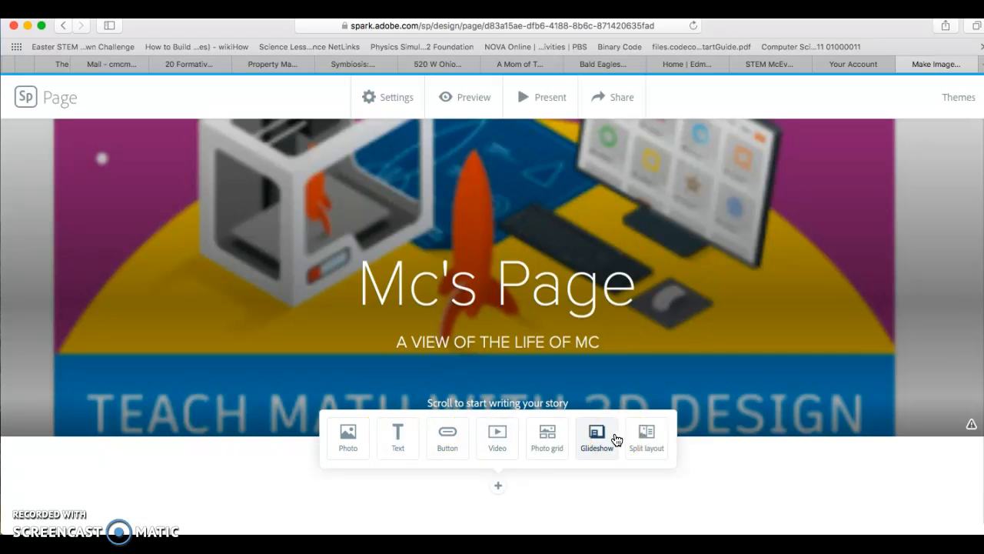
{"action": "left_click", "coordinate": [615, 439]}
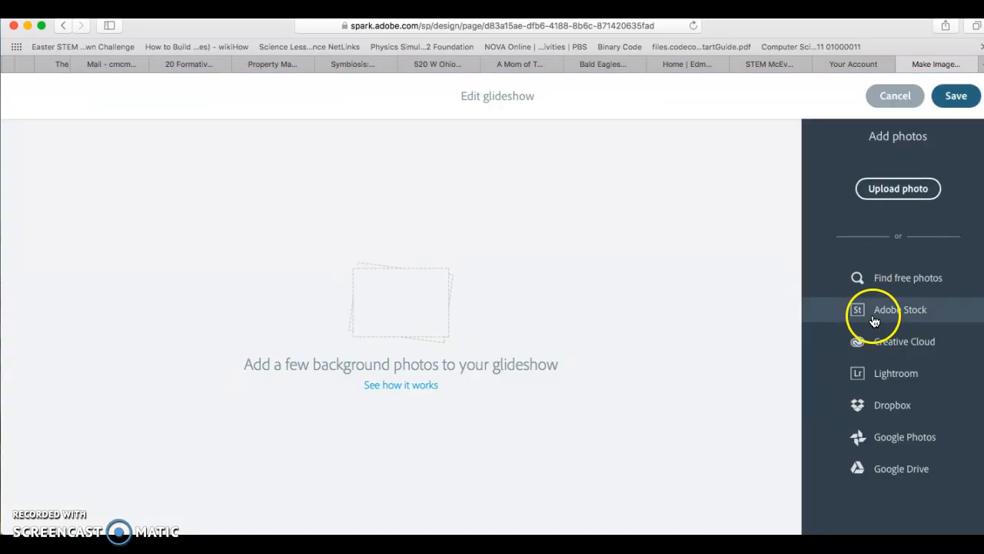
{"action": "left_click", "coordinate": [883, 188]}
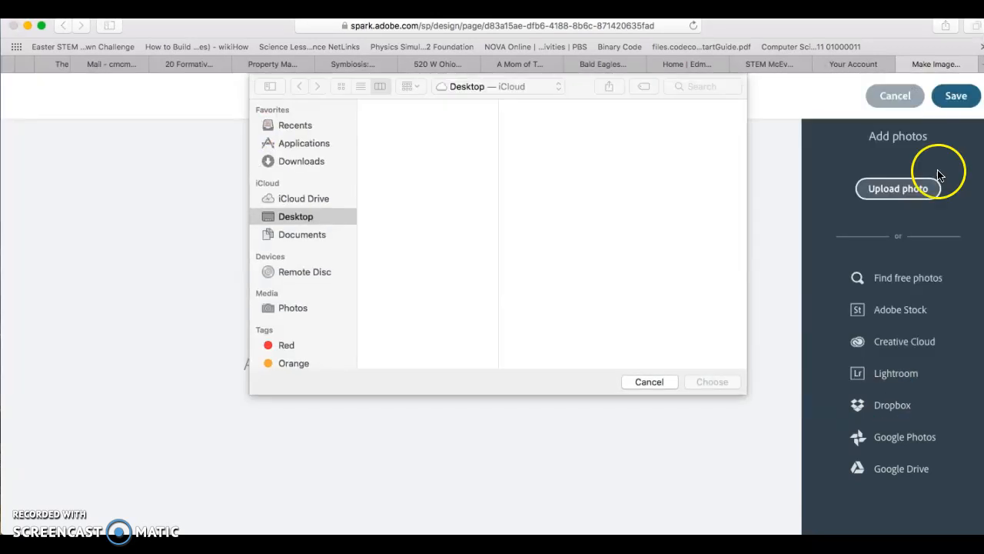
Step: Upload 100_0068.JPG from the Evie's Photos and Videos folder as the first glideshow photo
{"action": "scroll", "coordinate": [301, 222], "scroll_direction": "down", "scroll_amount": 4}
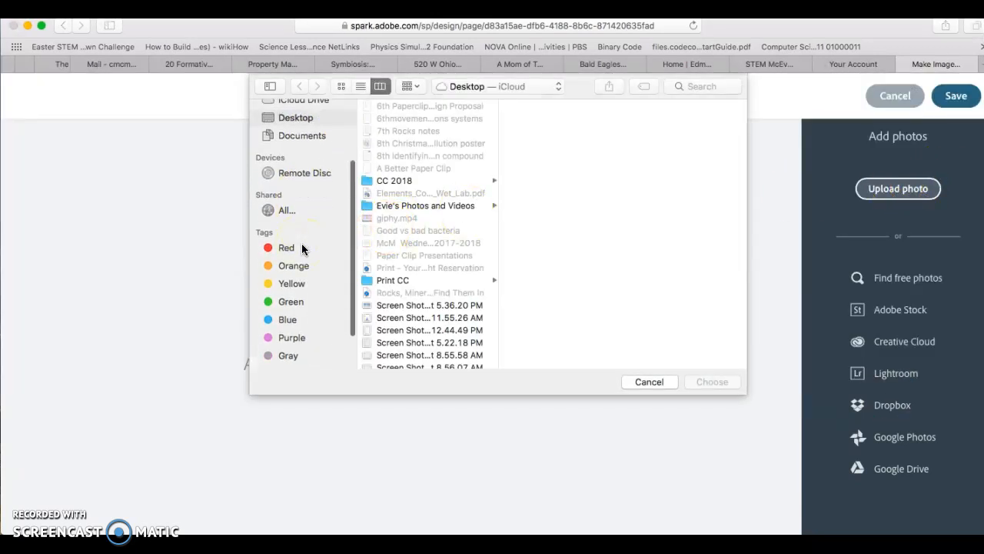
{"action": "scroll", "coordinate": [302, 248], "scroll_direction": "up", "scroll_amount": 5}
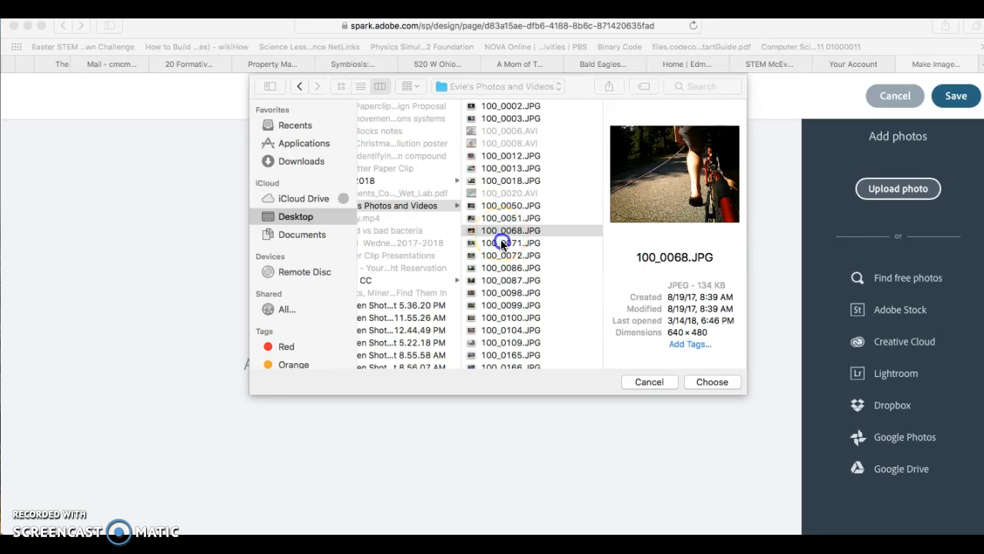
{"action": "left_click", "coordinate": [501, 243]}
{"action": "left_click_drag", "start_coordinate": [499, 231], "coordinate": [523, 231]}
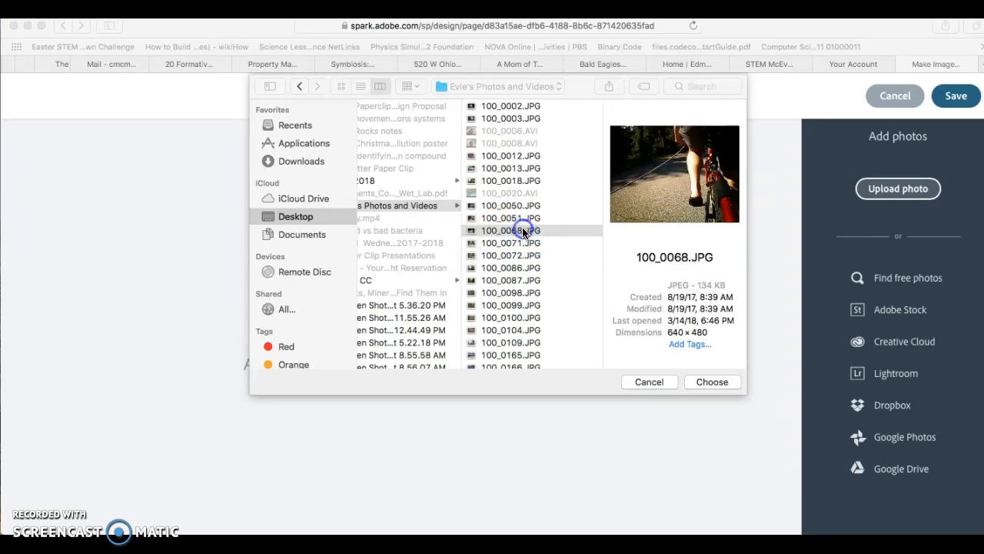
{"action": "right_click", "coordinate": [520, 240]}
{"action": "left_click", "coordinate": [512, 239]}
{"action": "right_click", "coordinate": [498, 250]}
{"action": "left_click", "coordinate": [493, 244]}
{"action": "right_click", "coordinate": [493, 244]}
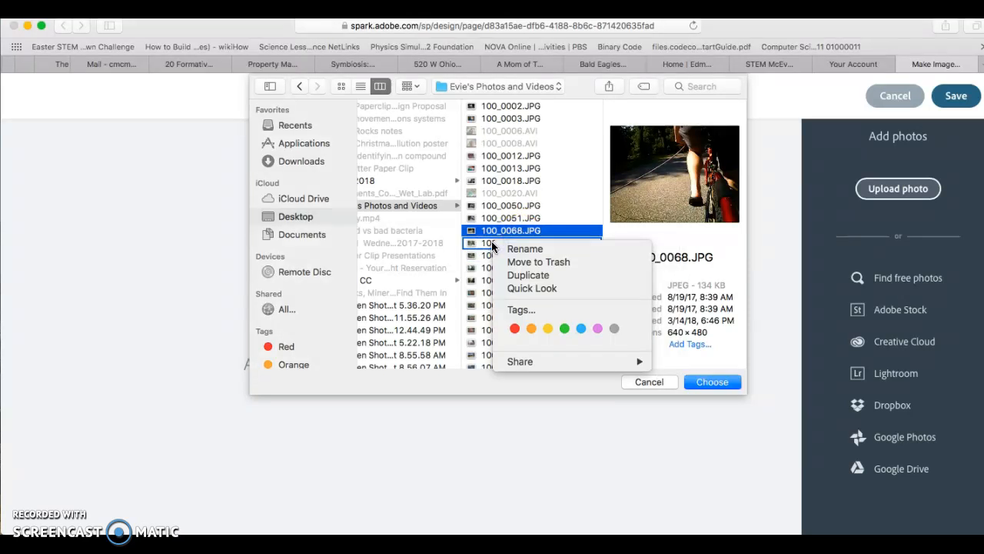
{"action": "left_click", "coordinate": [493, 243]}
{"action": "left_click", "coordinate": [514, 244]}
{"action": "left_click", "coordinate": [512, 231]}
{"action": "left_click", "coordinate": [729, 384]}
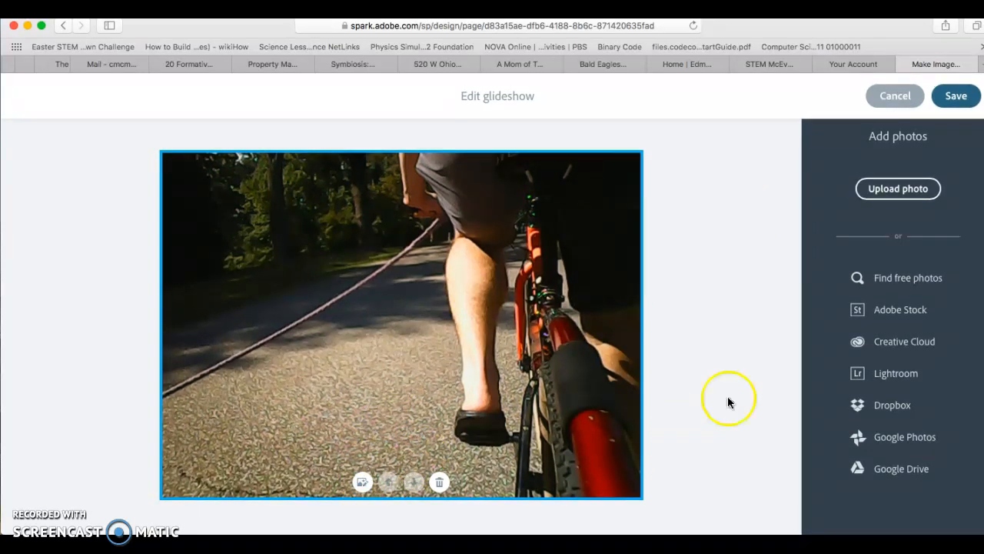
Step: Upload 100_0087.JPG from the same folder as the second glideshow photo
{"action": "left_click", "coordinate": [913, 193]}
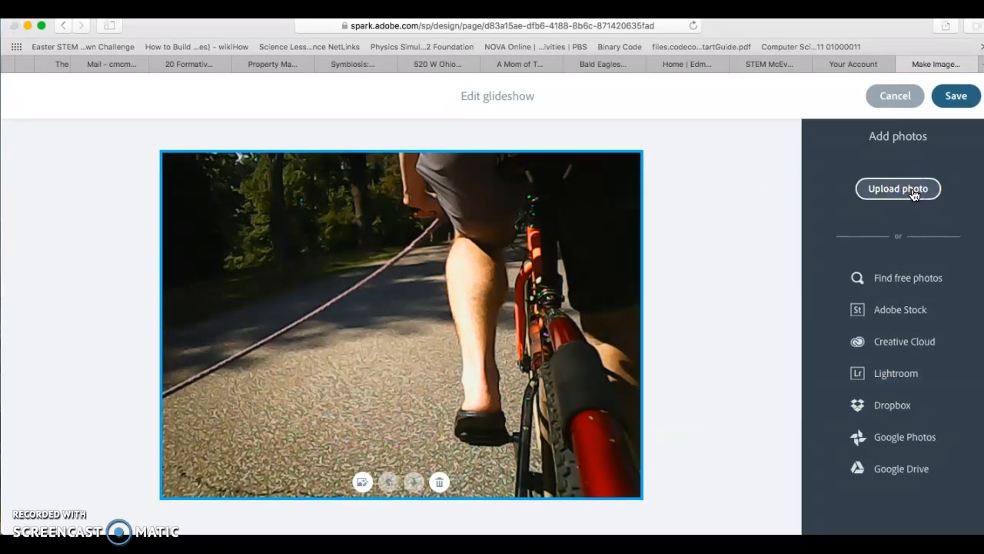
{"action": "left_click", "coordinate": [419, 218]}
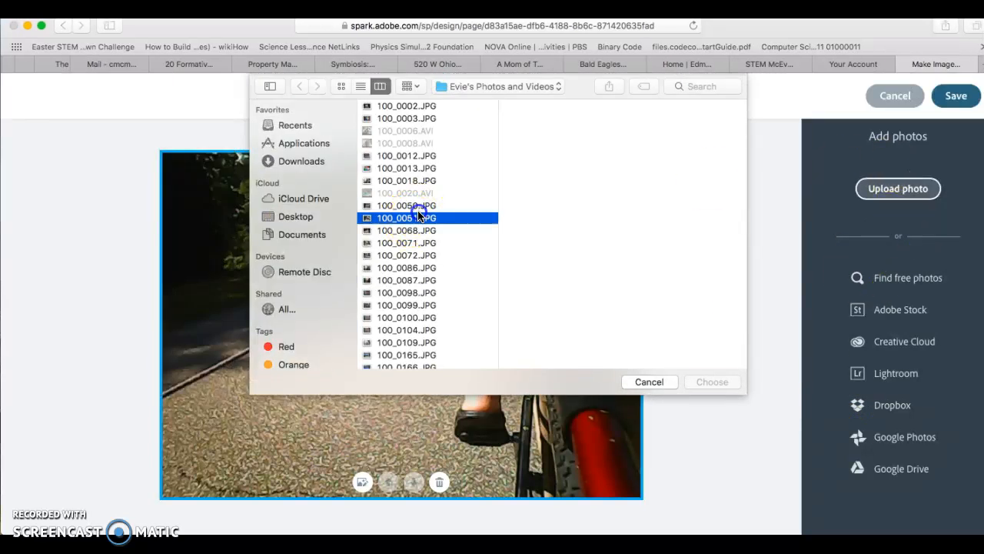
{"action": "left_click", "coordinate": [409, 231]}
{"action": "left_click", "coordinate": [414, 280]}
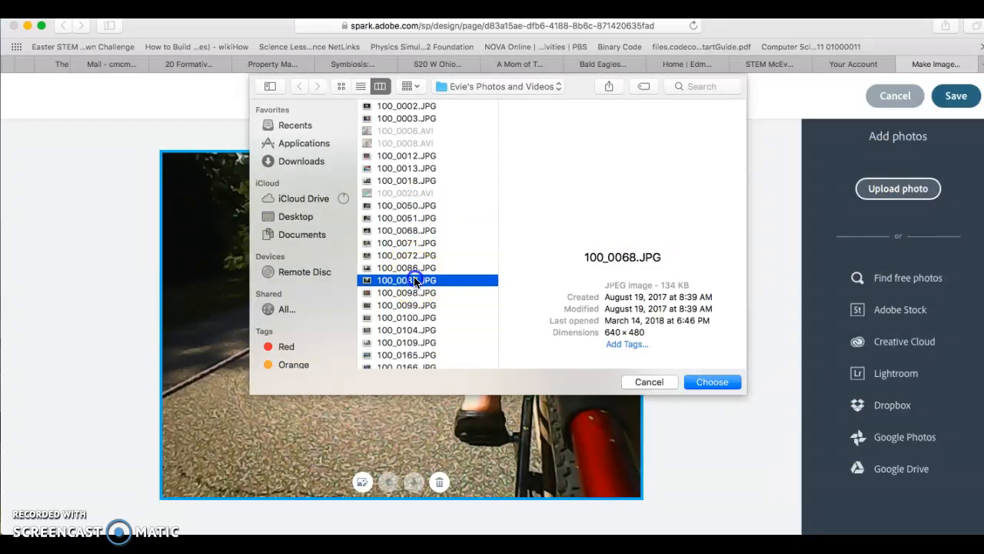
{"action": "left_click", "coordinate": [714, 383]}
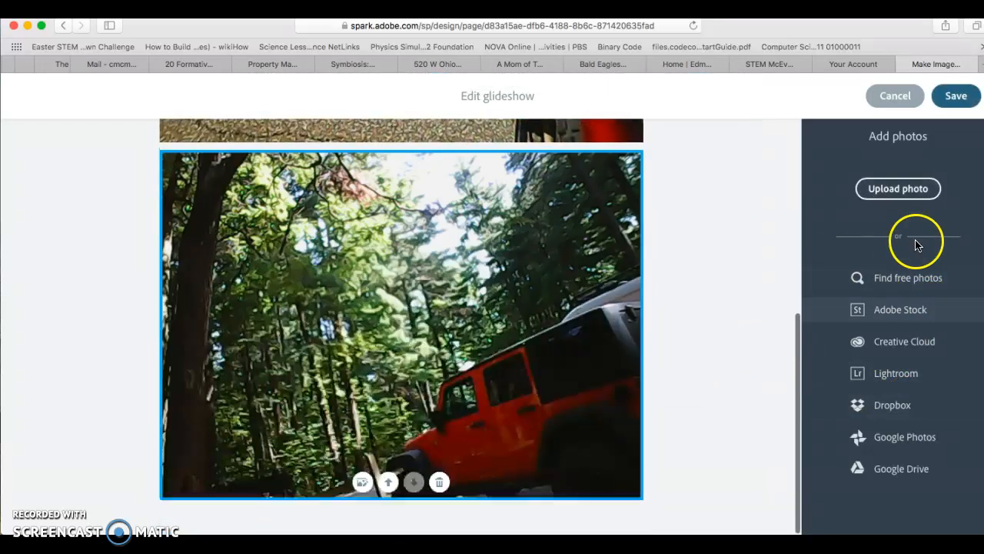
Step: Upload 100_0098.JPG from the same folder as the third glideshow photo
{"action": "left_click", "coordinate": [913, 194]}
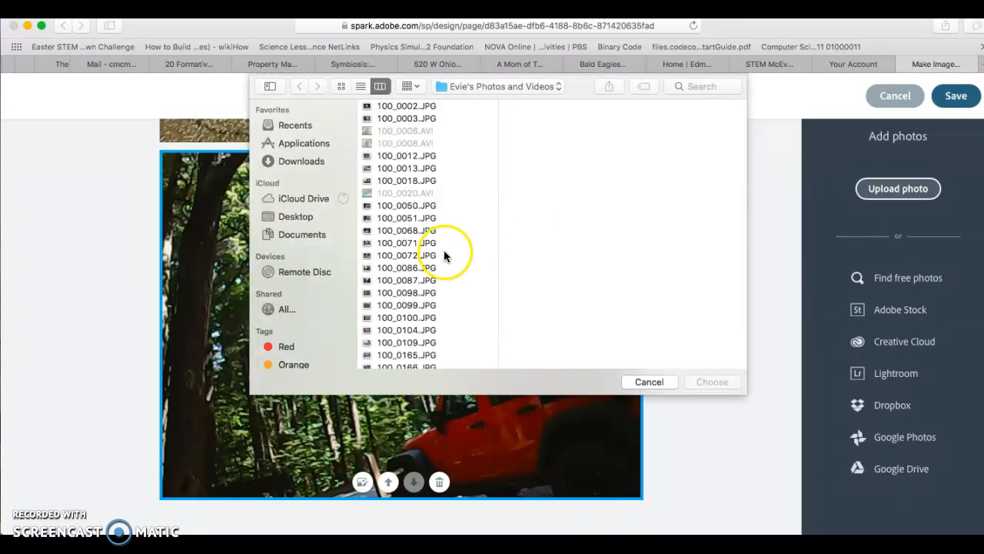
{"action": "left_click", "coordinate": [421, 293]}
{"action": "left_click", "coordinate": [705, 379]}
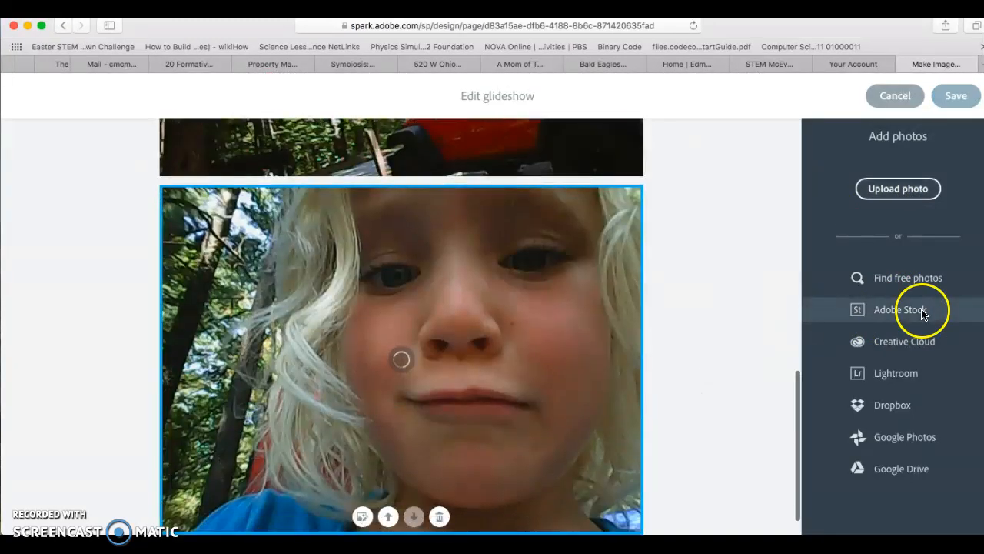
Step: Review the three glideshow photos and save the glideshow
{"action": "scroll", "coordinate": [599, 322], "scroll_direction": "up", "scroll_amount": 9}
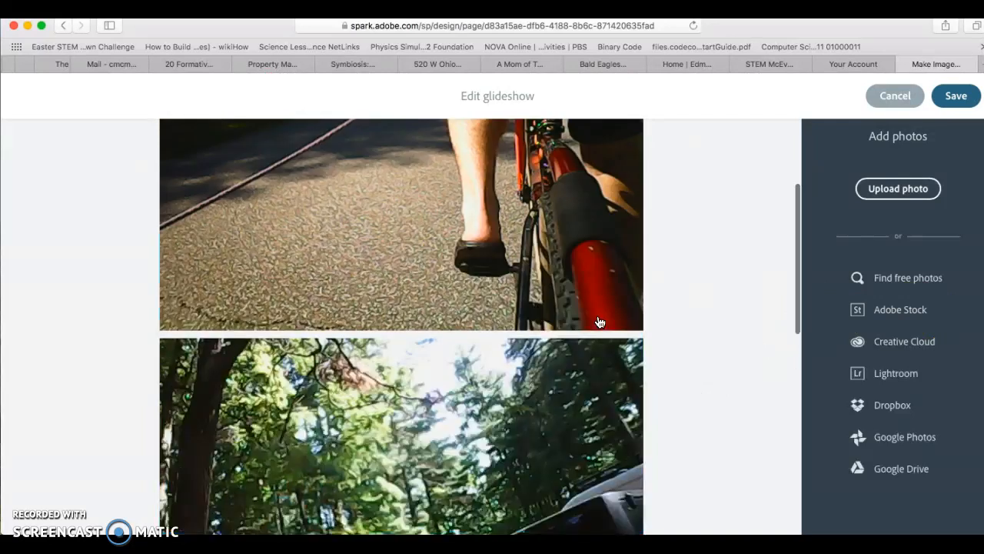
{"action": "scroll", "coordinate": [600, 322], "scroll_direction": "down", "scroll_amount": 9}
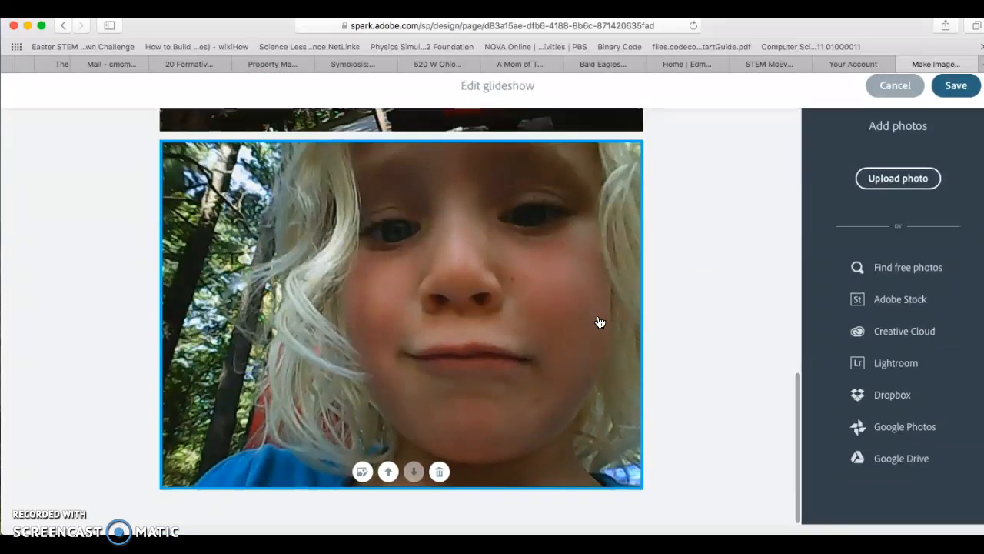
{"action": "scroll", "coordinate": [598, 322], "scroll_direction": "up", "scroll_amount": 9}
{"action": "left_click", "coordinate": [955, 96]}
Step: Scroll through the page to review the glideshow section
{"action": "scroll", "coordinate": [692, 375], "scroll_direction": "up", "scroll_amount": 10}
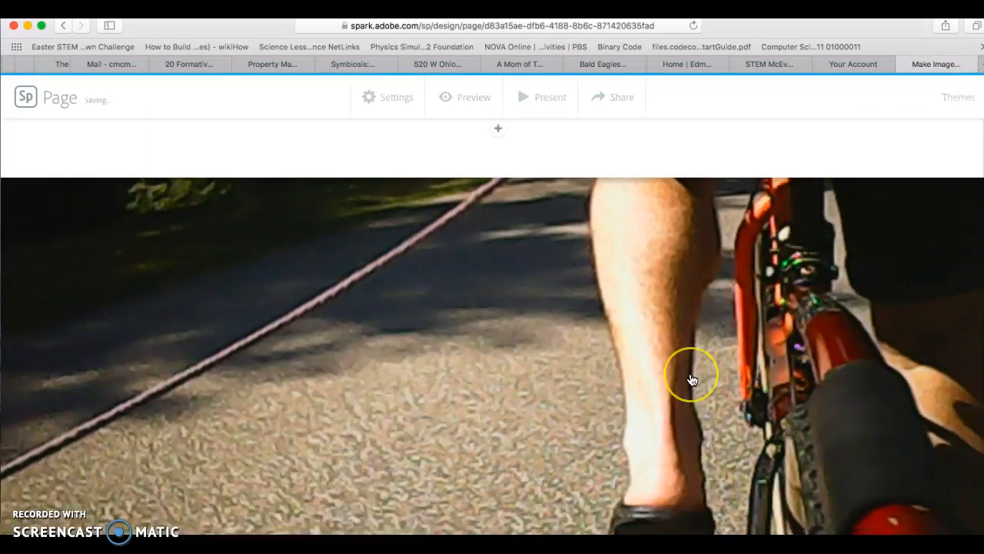
{"action": "scroll", "coordinate": [692, 380], "scroll_direction": "down", "scroll_amount": 3}
{"action": "scroll", "coordinate": [692, 380], "scroll_direction": "down", "scroll_amount": 3}
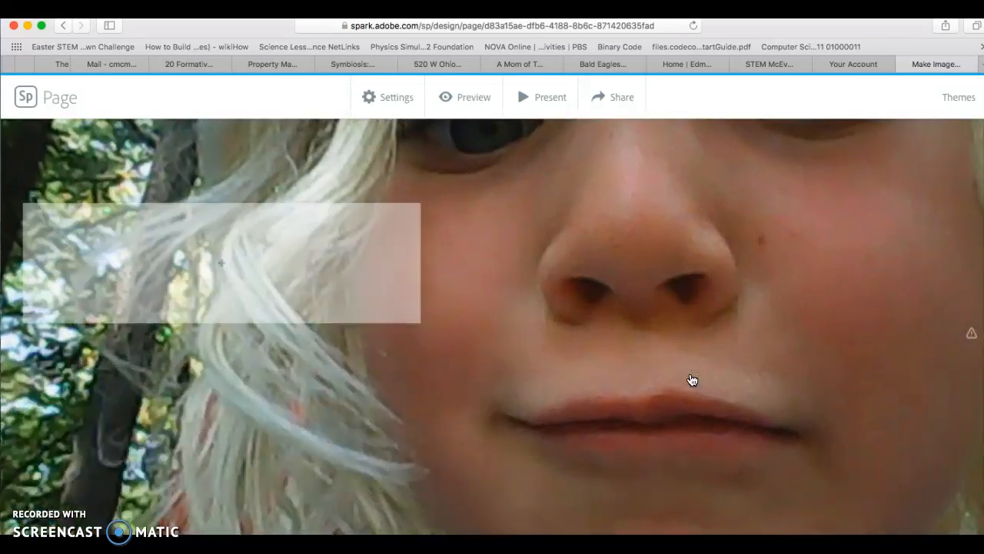
{"action": "scroll", "coordinate": [692, 380], "scroll_direction": "down", "scroll_amount": 2}
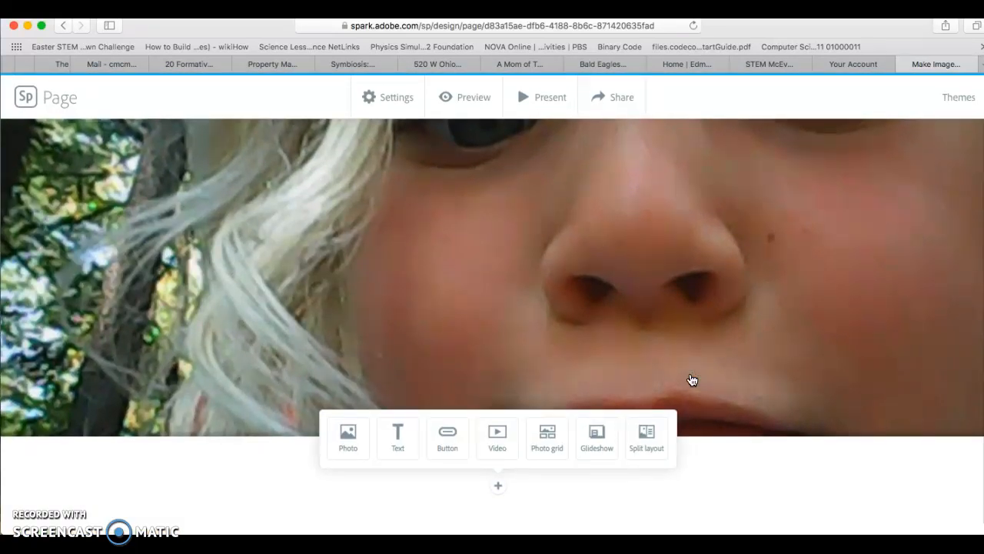
{"action": "scroll", "coordinate": [692, 380], "scroll_direction": "up", "scroll_amount": 5}
{"action": "scroll", "coordinate": [692, 380], "scroll_direction": "down", "scroll_amount": 5}
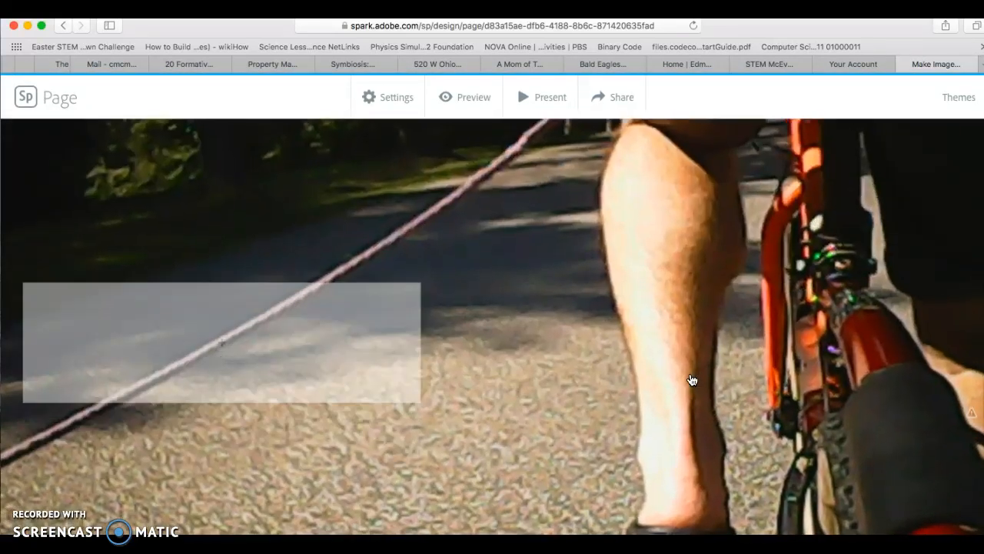
Step: Add the text caption "Look at this hairy leg." in the box over the bike photo
{"action": "scroll", "coordinate": [692, 379], "scroll_direction": "down", "scroll_amount": 1}
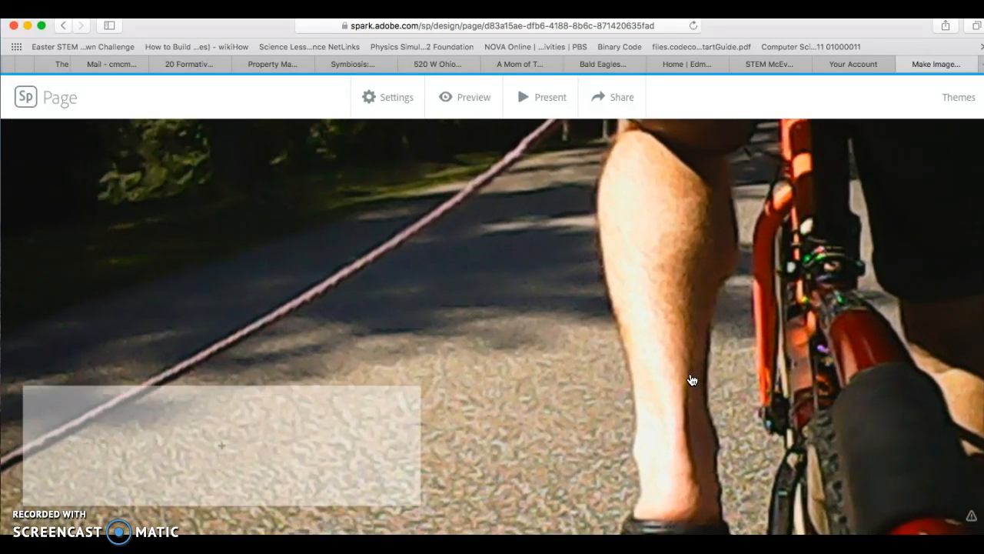
{"action": "left_click", "coordinate": [224, 433]}
{"action": "left_click", "coordinate": [189, 387]}
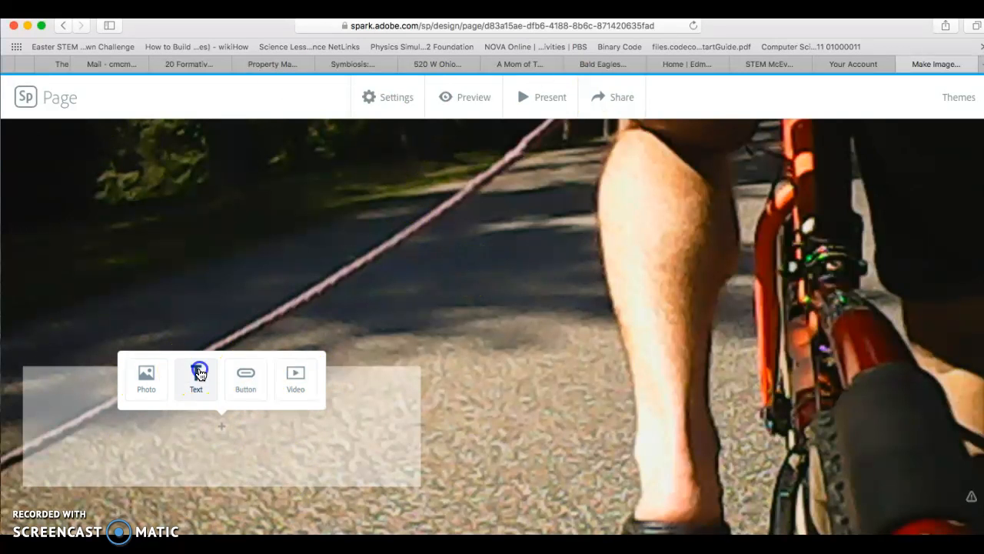
{"action": "left_click", "coordinate": [199, 373]}
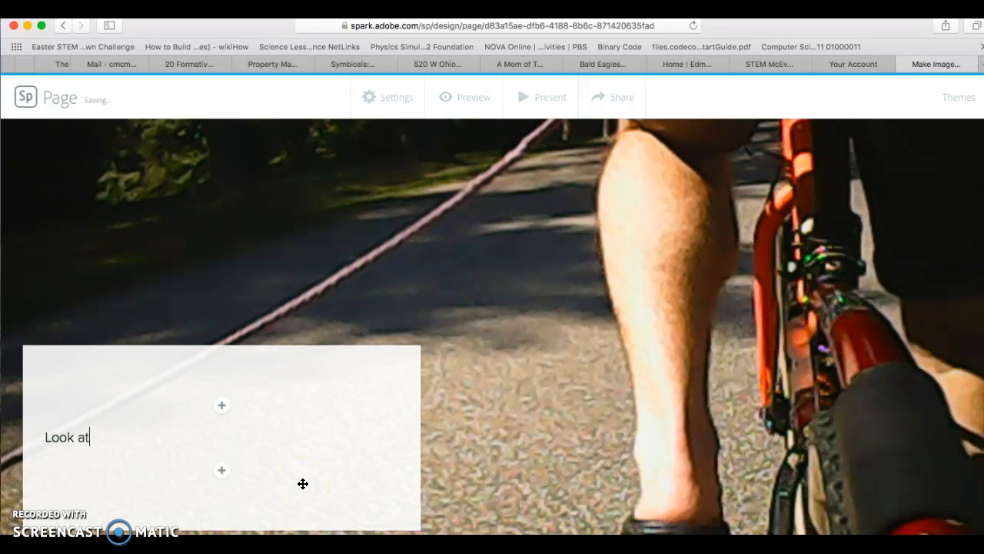
{"action": "type", "text": "hairy leg."}
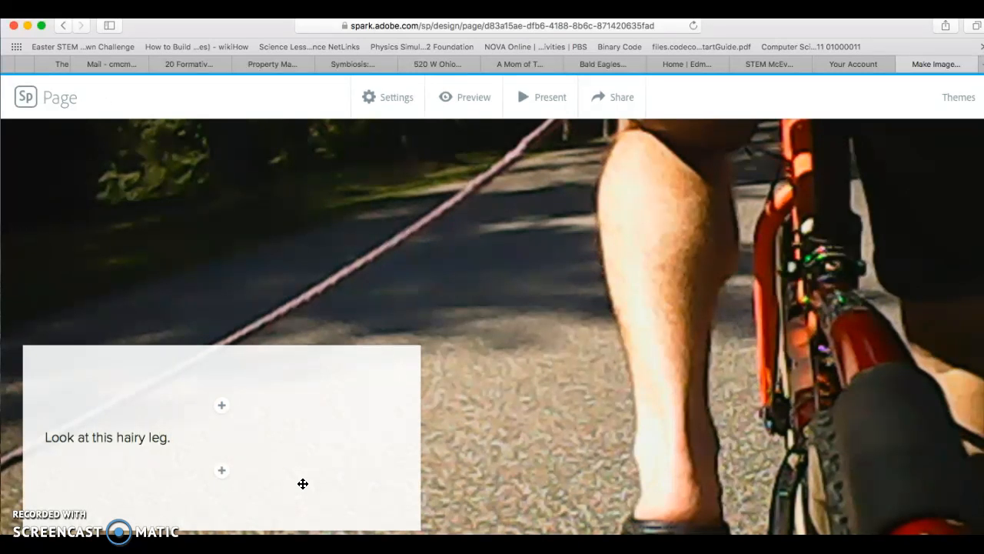
{"action": "key", "text": "Return"}
{"action": "key", "text": "BackSpace"}
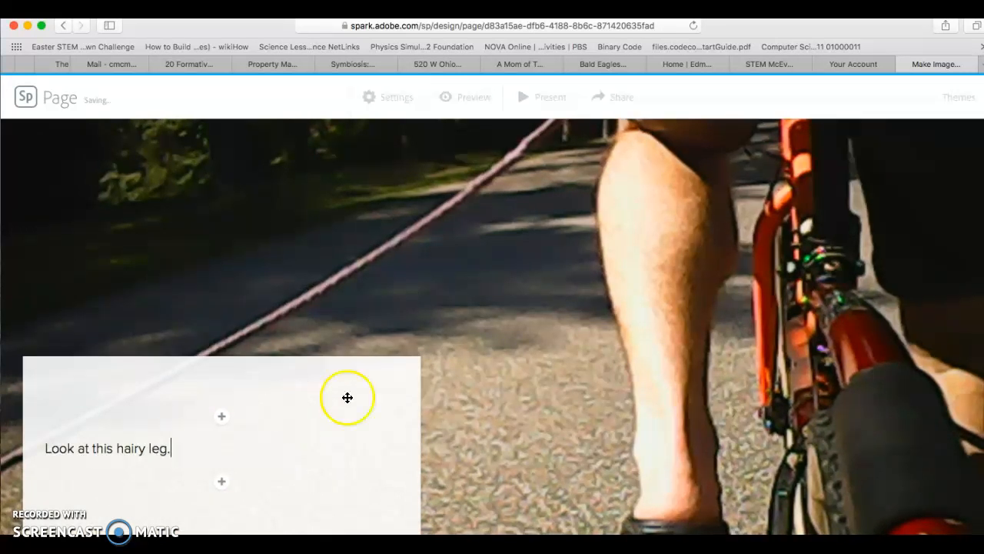
{"action": "left_click", "coordinate": [571, 462]}
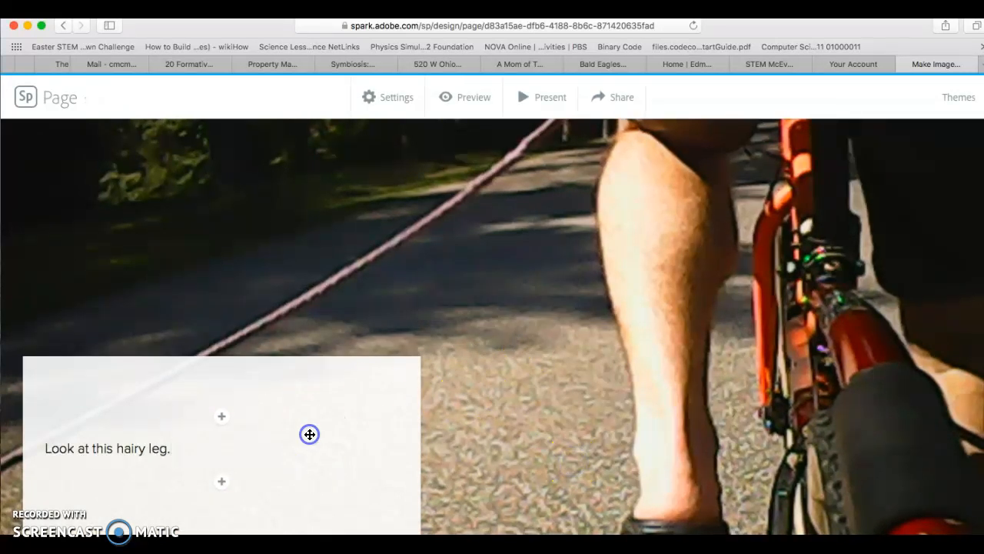
Step: Format the caption as an H2 heading
{"action": "left_click", "coordinate": [150, 452]}
{"action": "left_click", "coordinate": [50, 420]}
{"action": "left_click", "coordinate": [73, 419]}
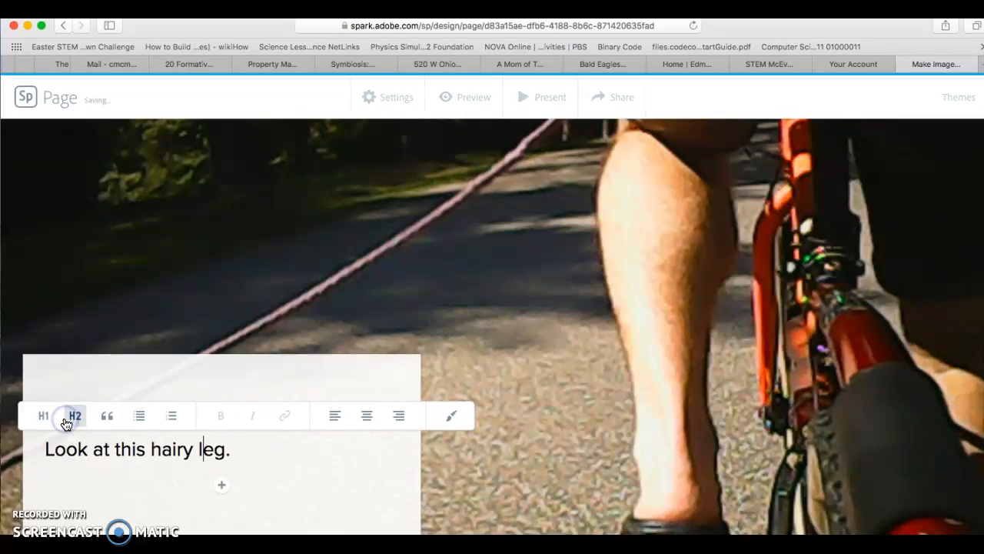
{"action": "left_click", "coordinate": [452, 415]}
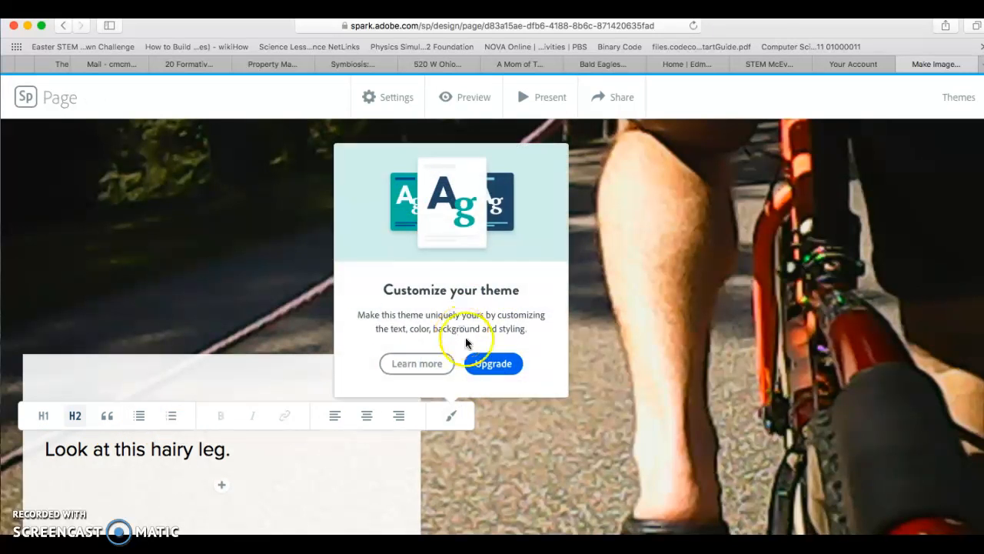
{"action": "left_click", "coordinate": [382, 465]}
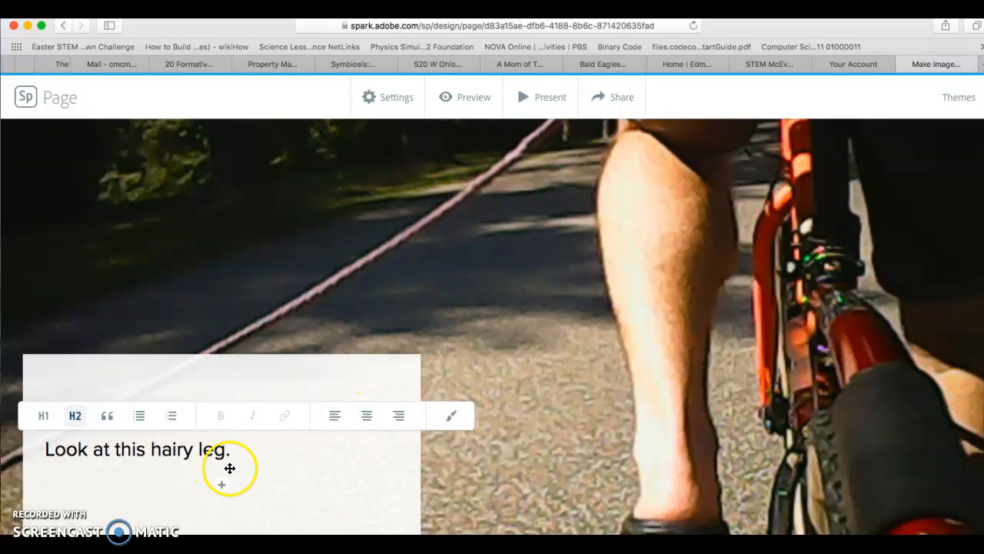
Step: Set the bike photo's focal point on the leg and save it
{"action": "left_click", "coordinate": [497, 348]}
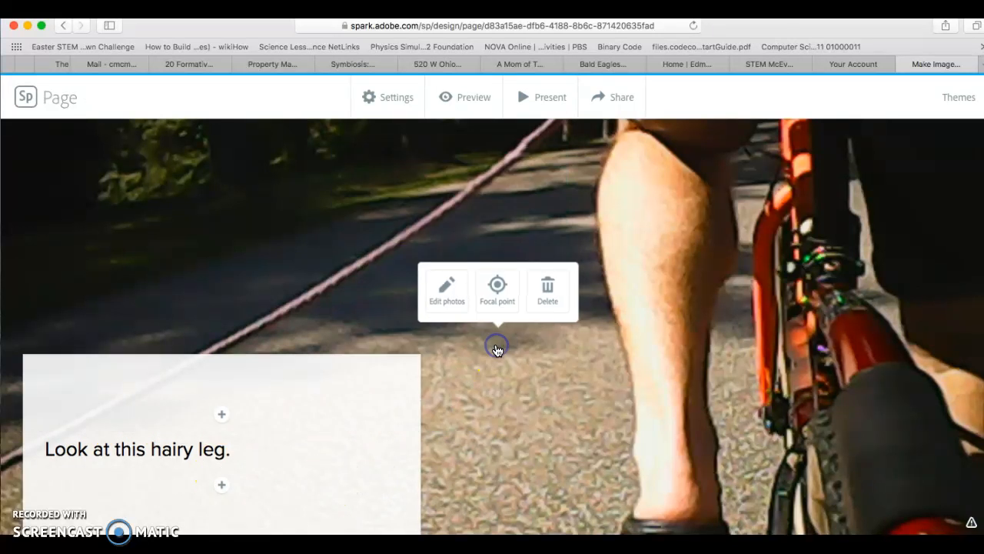
{"action": "left_click", "coordinate": [505, 293]}
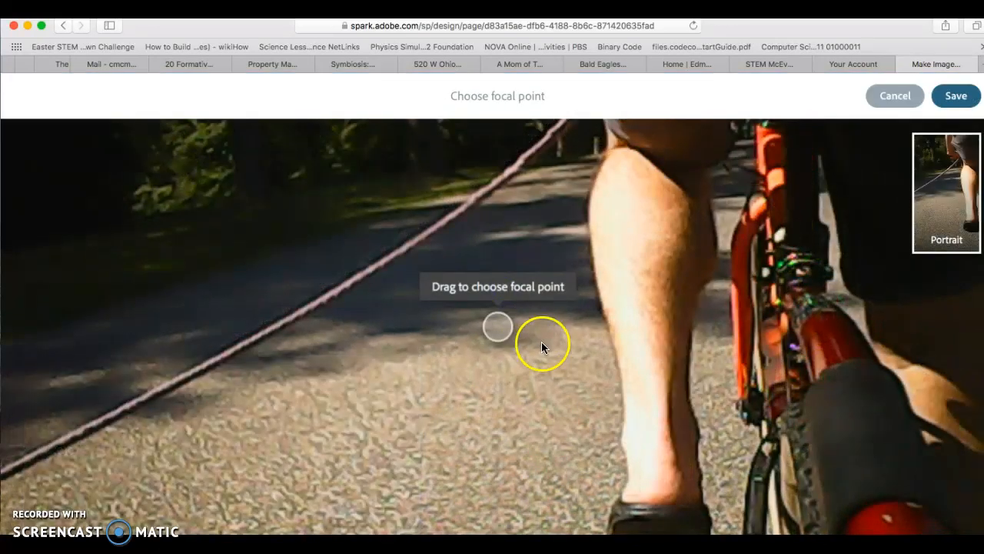
{"action": "left_click_drag", "start_coordinate": [497, 327], "coordinate": [651, 306]}
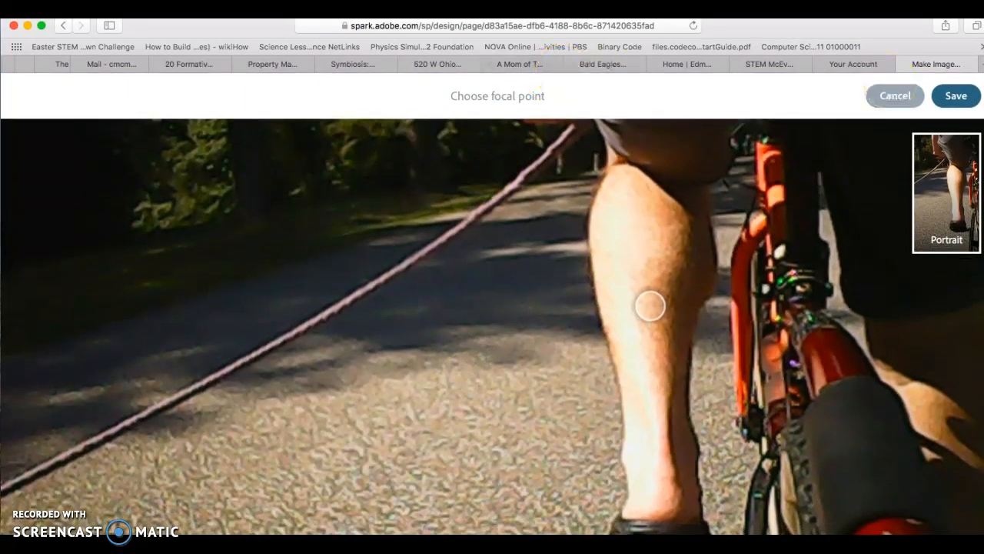
{"action": "left_click", "coordinate": [953, 95]}
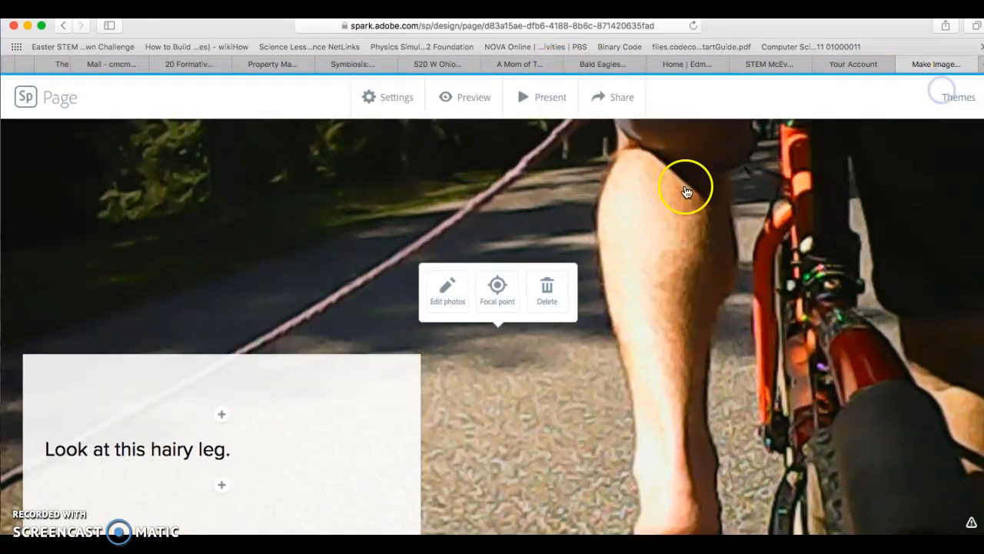
{"action": "scroll", "coordinate": [609, 274], "scroll_direction": "up", "scroll_amount": 3}
{"action": "scroll", "coordinate": [609, 274], "scroll_direction": "down", "scroll_amount": 10}
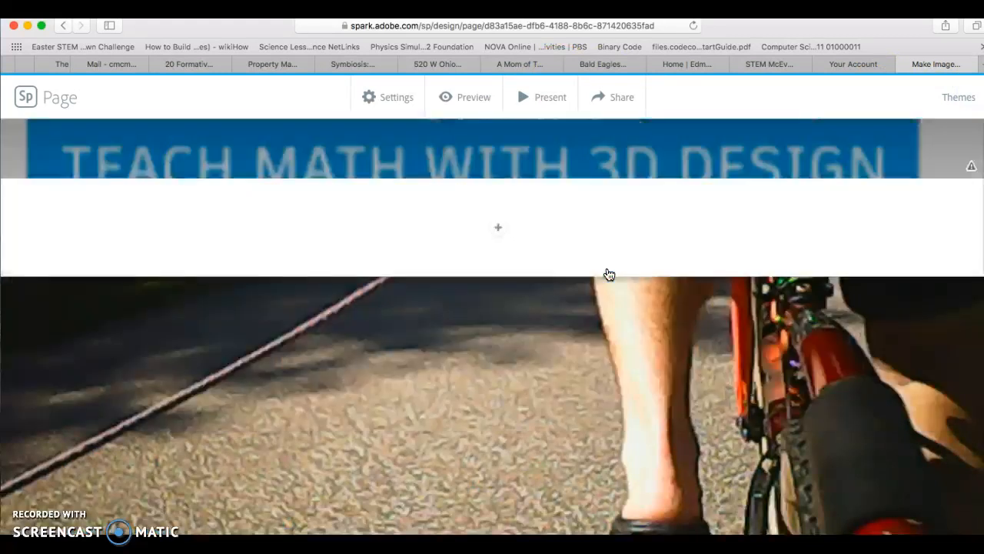
{"action": "scroll", "coordinate": [609, 275], "scroll_direction": "up", "scroll_amount": 3}
{"action": "scroll", "coordinate": [609, 274], "scroll_direction": "down", "scroll_amount": 8}
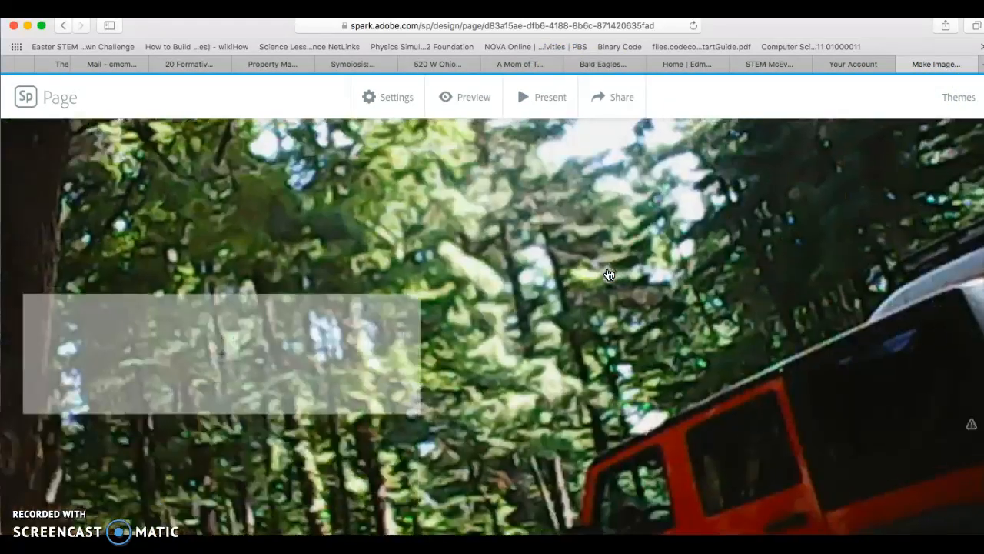
{"action": "scroll", "coordinate": [609, 274], "scroll_direction": "up", "scroll_amount": 4}
{"action": "scroll", "coordinate": [609, 275], "scroll_direction": "up", "scroll_amount": 5}
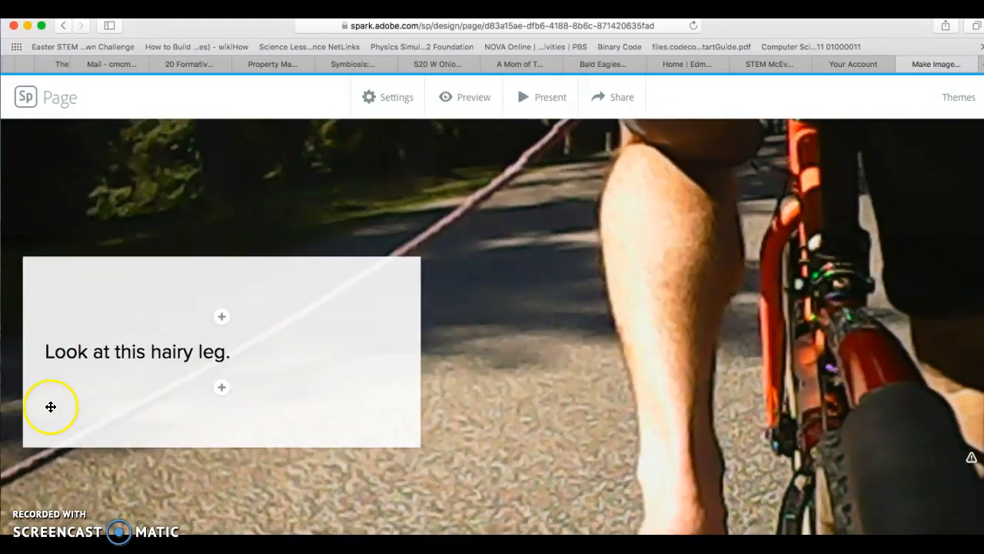
{"action": "left_click", "coordinate": [221, 318]}
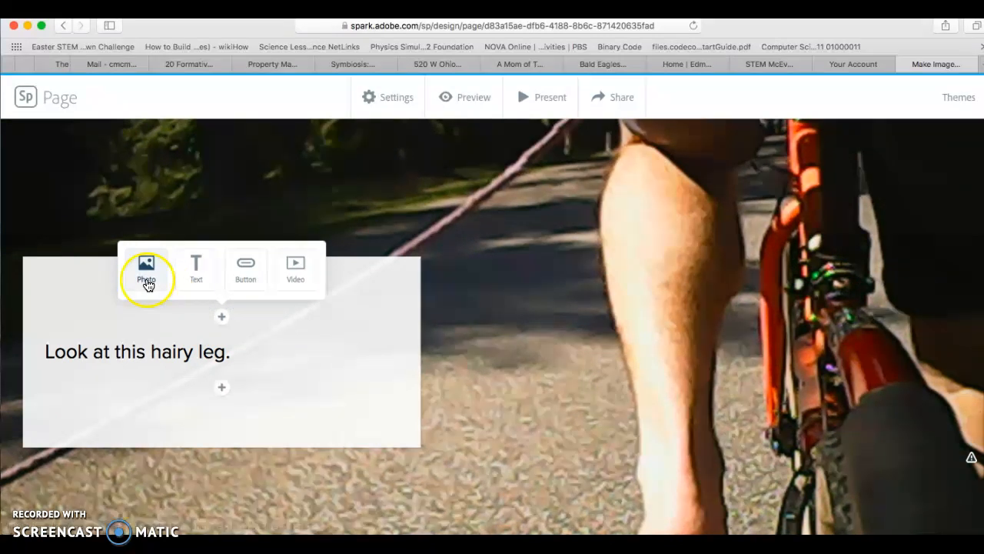
{"action": "left_click", "coordinate": [297, 266]}
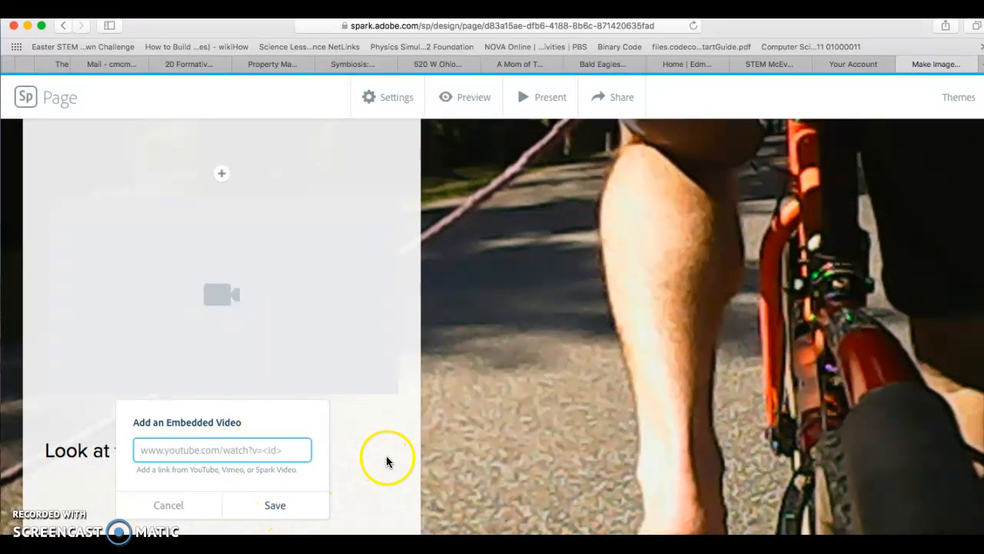
{"action": "left_click", "coordinate": [476, 415]}
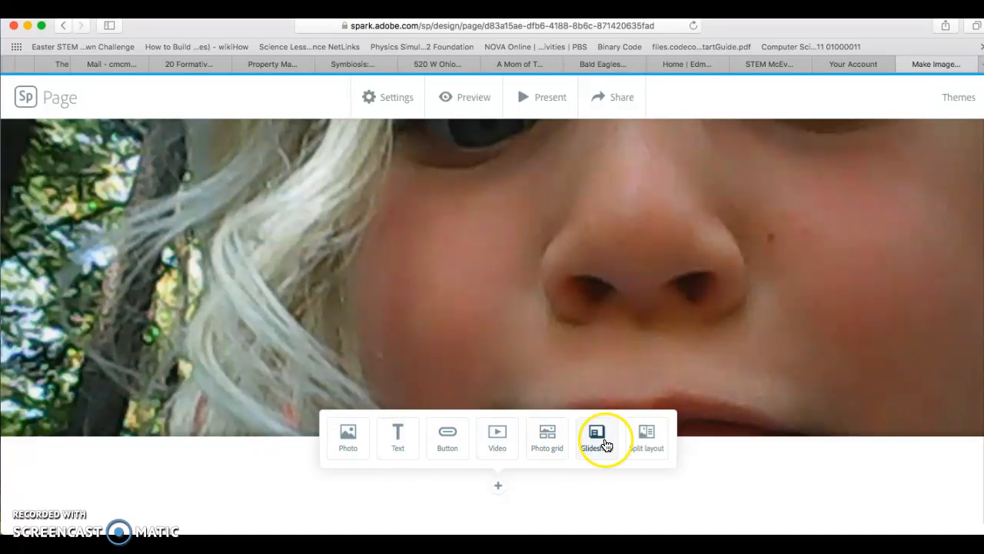
Step: Add a split layout section below the close-up face photo
{"action": "scroll", "coordinate": [607, 446], "scroll_direction": "up", "scroll_amount": 15}
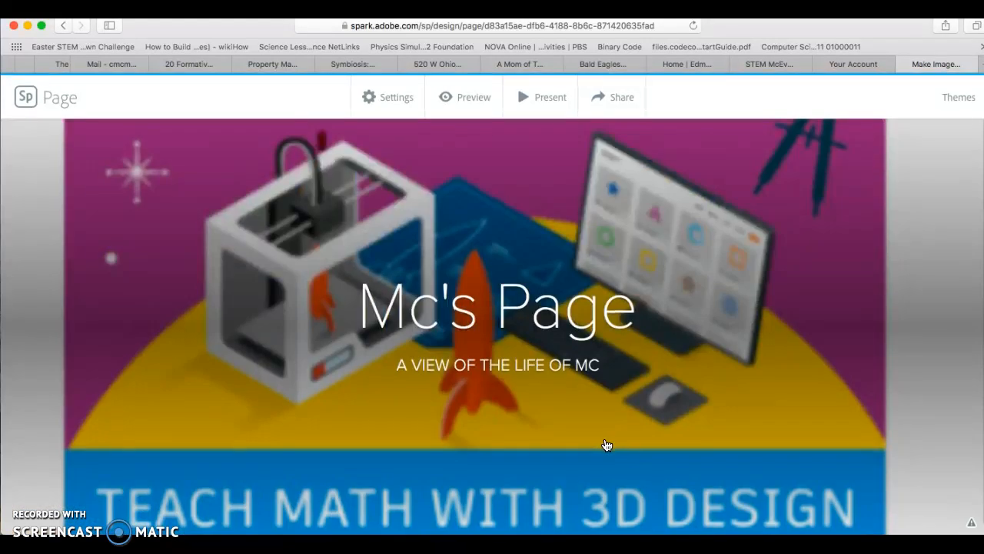
{"action": "left_click", "coordinate": [777, 389]}
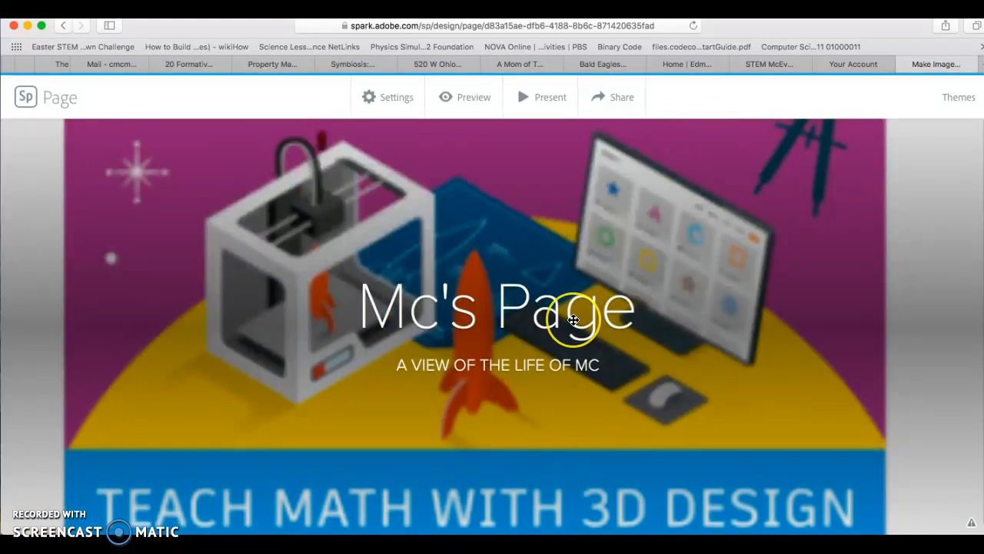
{"action": "scroll", "coordinate": [572, 319], "scroll_direction": "down", "scroll_amount": 10}
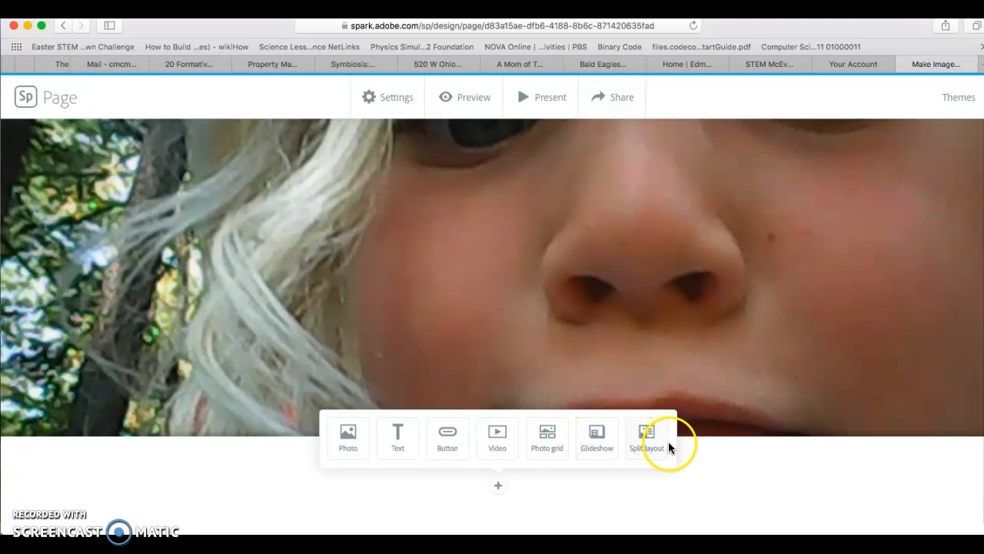
{"action": "left_click", "coordinate": [650, 440]}
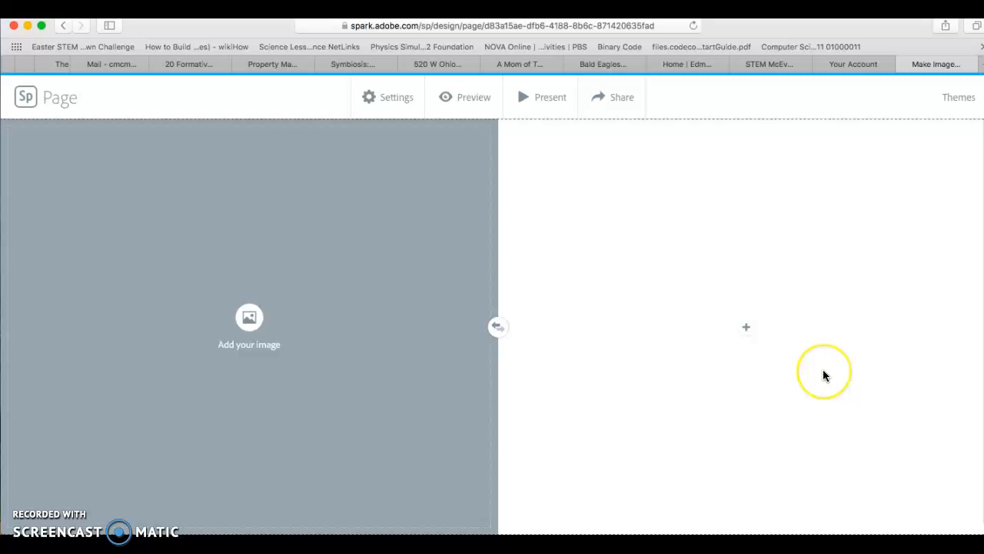
{"action": "left_click", "coordinate": [498, 329]}
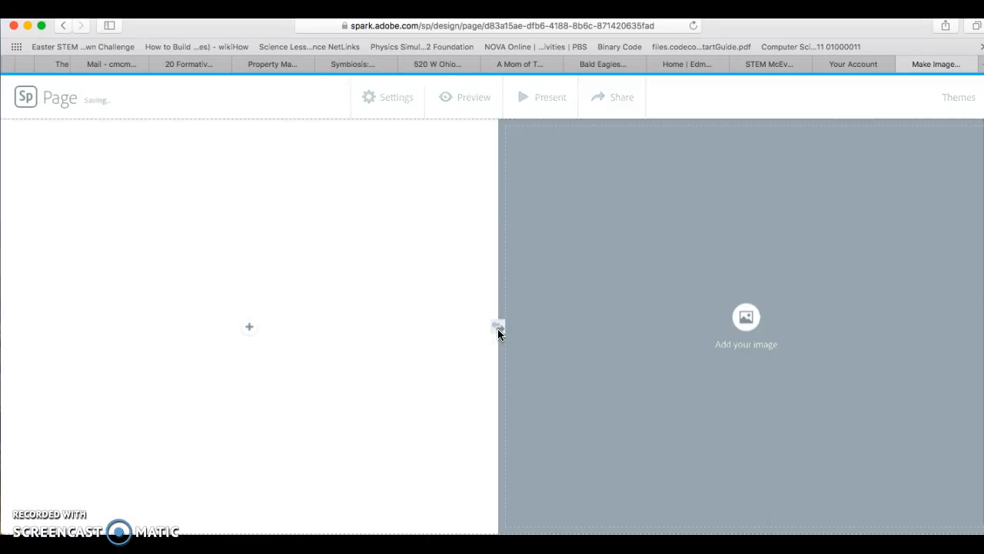
{"action": "left_click", "coordinate": [498, 329]}
Step: Preview the whole page, scrolling through its sections, and close the preview
{"action": "scroll", "coordinate": [497, 330], "scroll_direction": "up", "scroll_amount": 5}
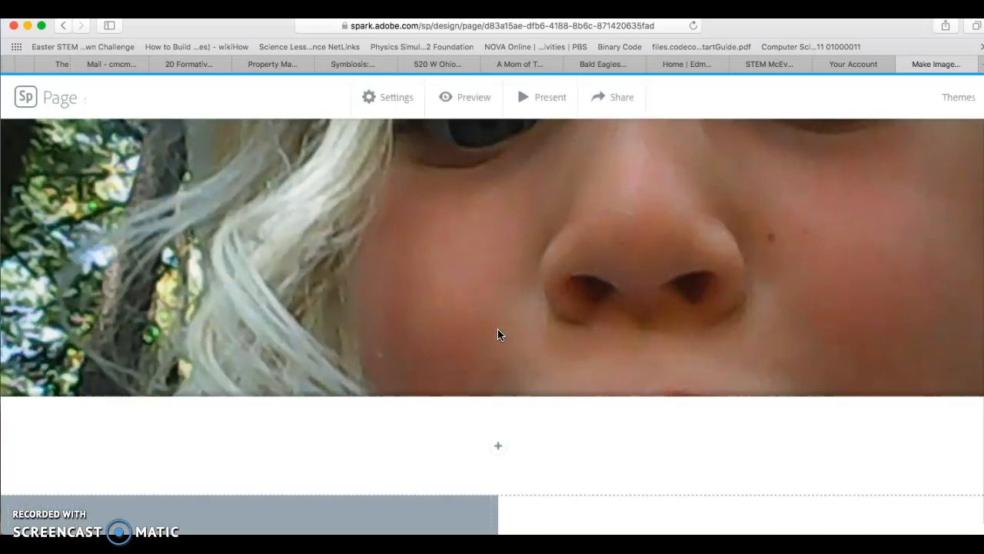
{"action": "scroll", "coordinate": [497, 334], "scroll_direction": "down", "scroll_amount": 3}
{"action": "scroll", "coordinate": [497, 335], "scroll_direction": "up", "scroll_amount": 1}
{"action": "left_click", "coordinate": [498, 285]}
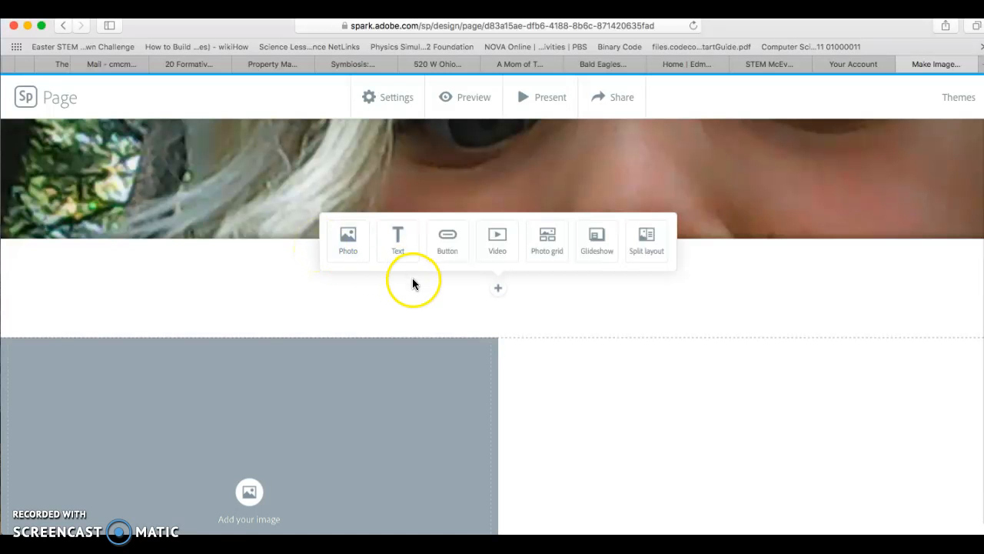
{"action": "left_click", "coordinate": [466, 97]}
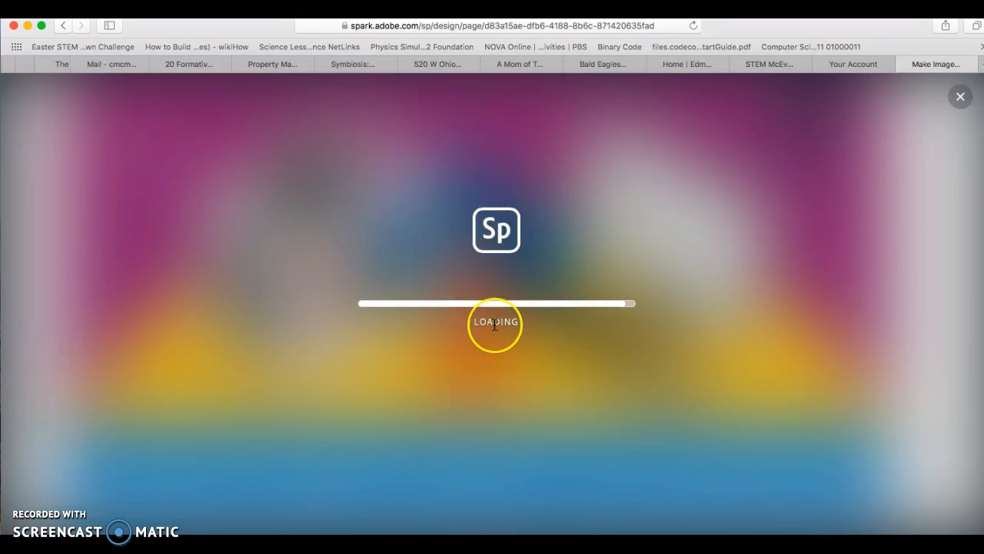
{"action": "scroll", "coordinate": [495, 325], "scroll_direction": "up", "scroll_amount": 20}
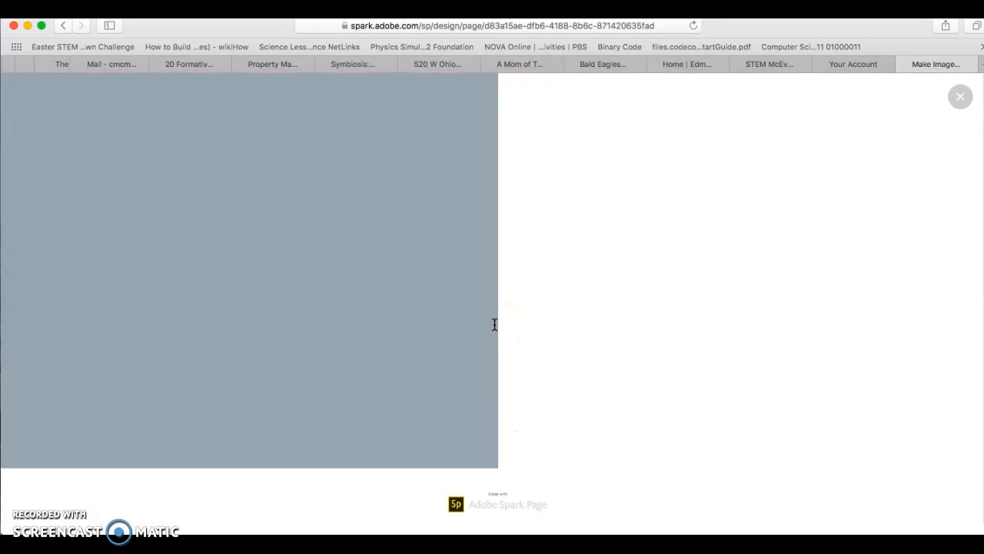
{"action": "scroll", "coordinate": [494, 324], "scroll_direction": "down", "scroll_amount": 20}
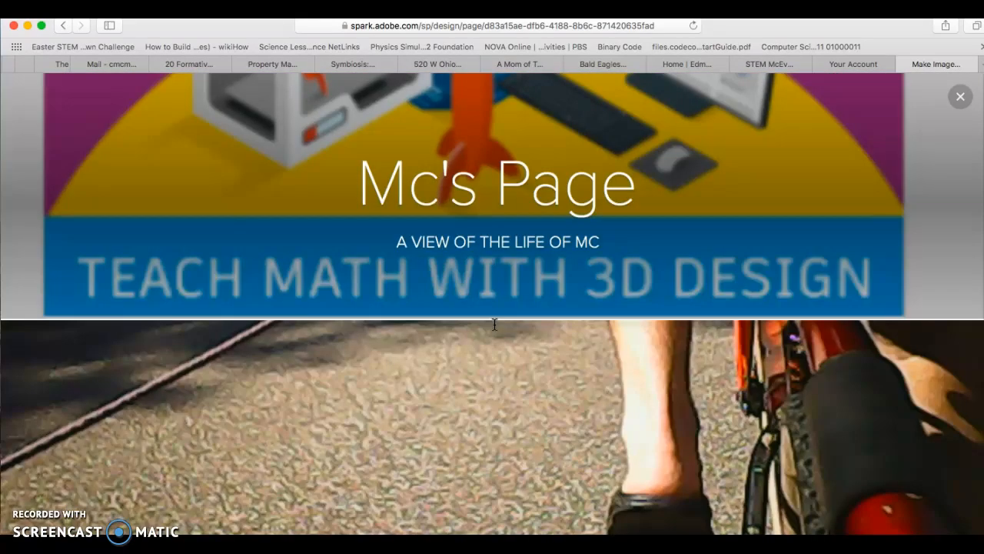
{"action": "scroll", "coordinate": [494, 331], "scroll_direction": "up", "scroll_amount": 20}
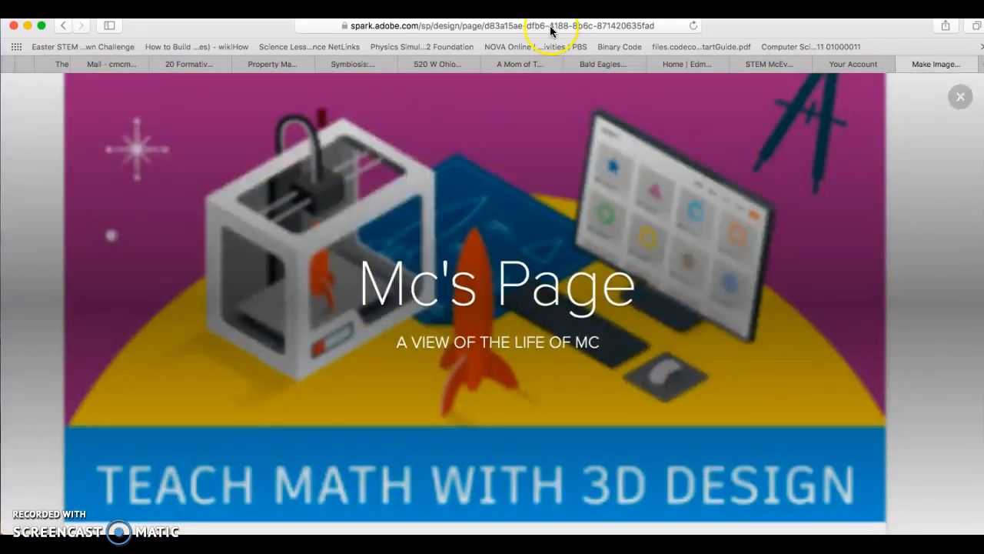
{"action": "left_click", "coordinate": [549, 26]}
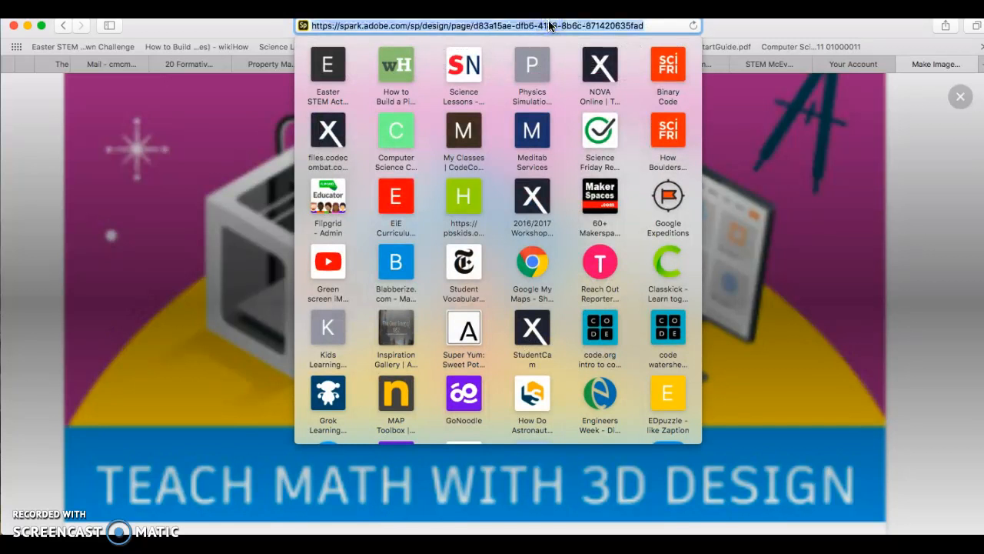
{"action": "left_click", "coordinate": [961, 223]}
{"action": "left_click", "coordinate": [961, 97]}
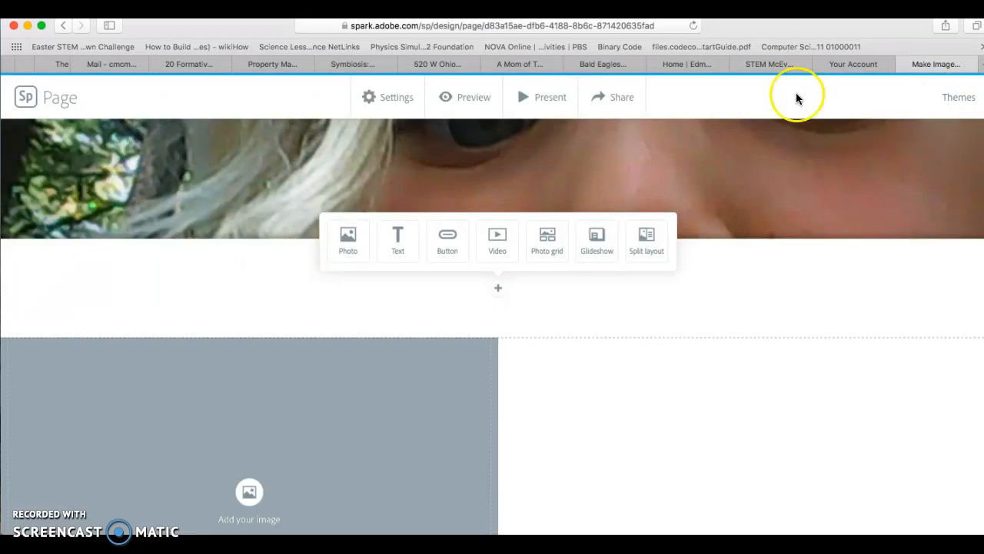
Step: Open Publish and share link, choose the Education category and turn off Get noticed
{"action": "left_click", "coordinate": [623, 100]}
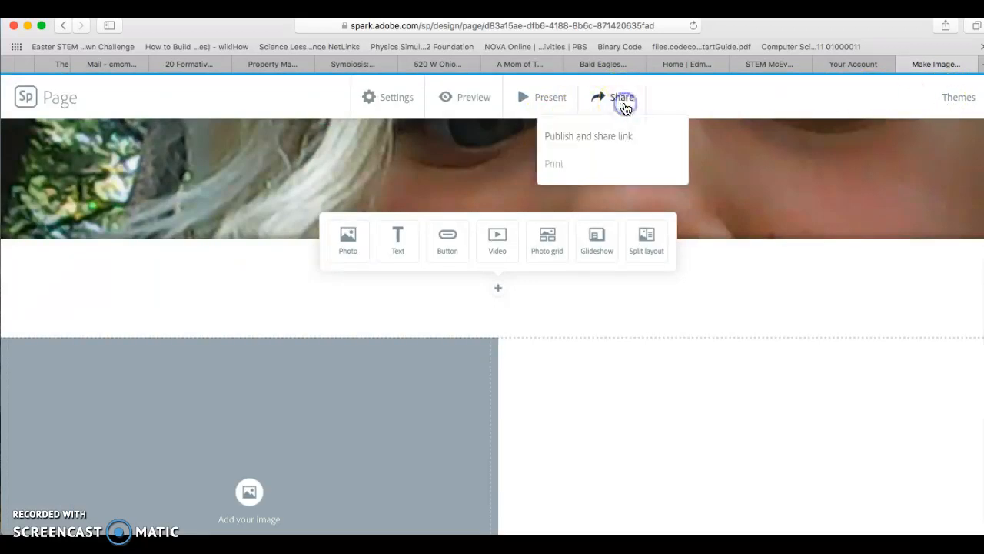
{"action": "left_click", "coordinate": [617, 145]}
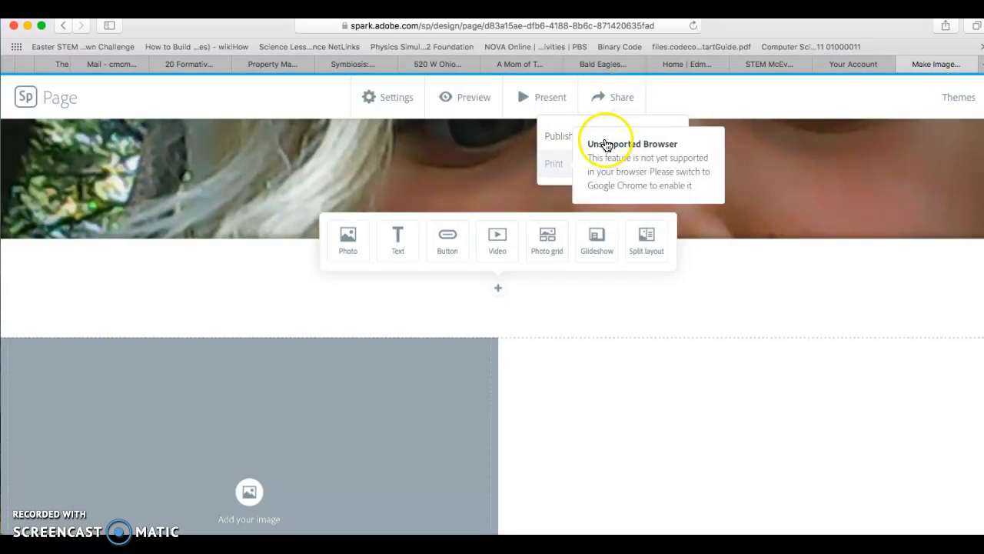
{"action": "left_click", "coordinate": [556, 146]}
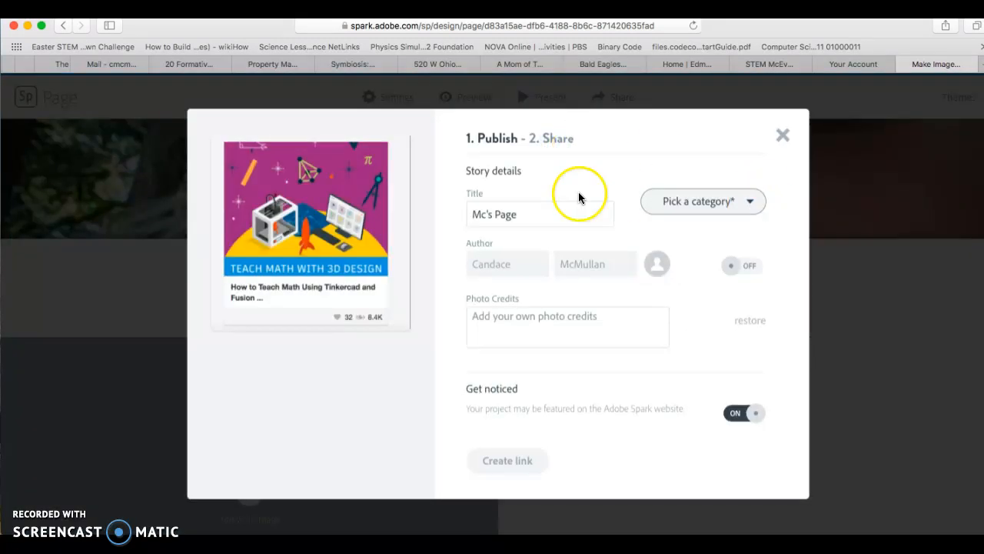
{"action": "left_click", "coordinate": [750, 201]}
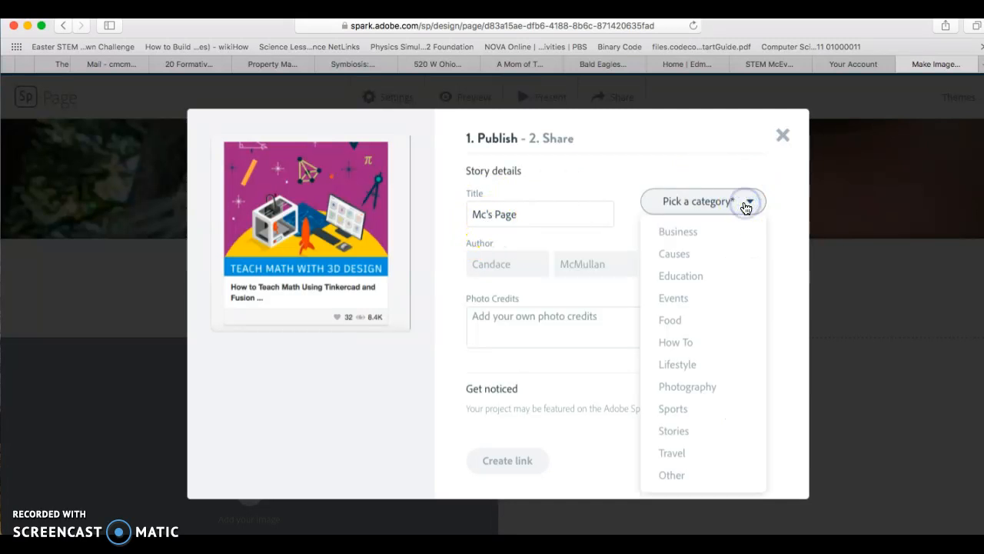
{"action": "left_click", "coordinate": [698, 275]}
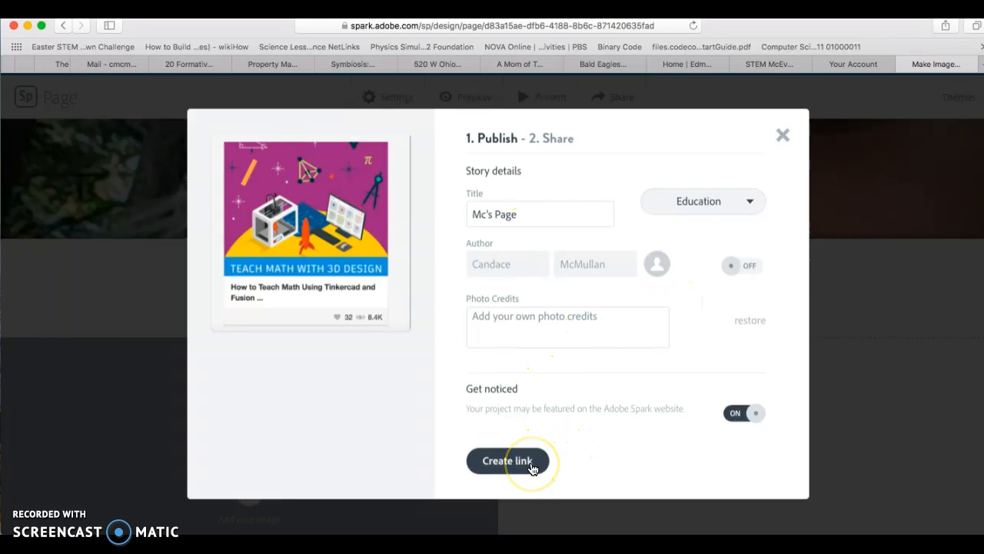
{"action": "left_click", "coordinate": [749, 416]}
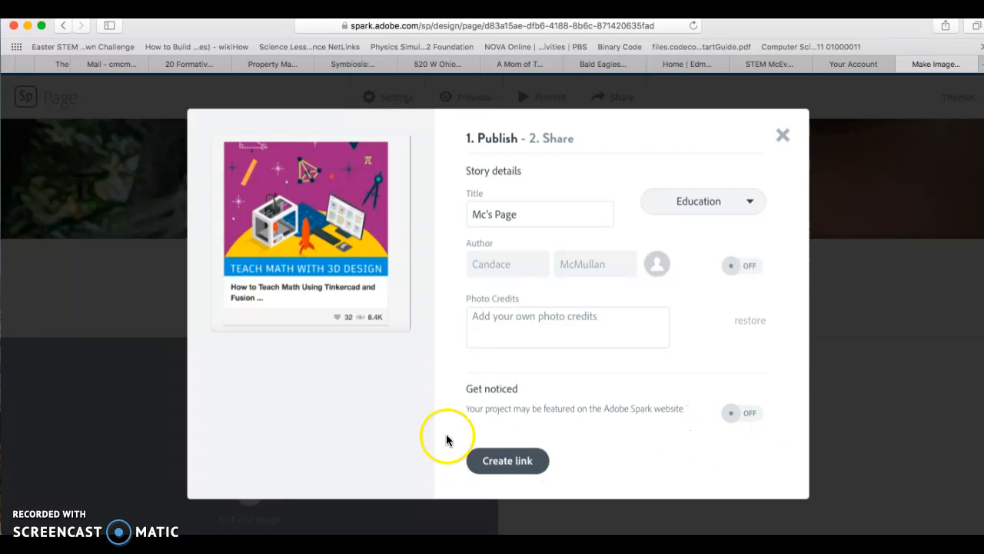
Step: Create the shareable link and copy it
{"action": "left_click", "coordinate": [508, 461]}
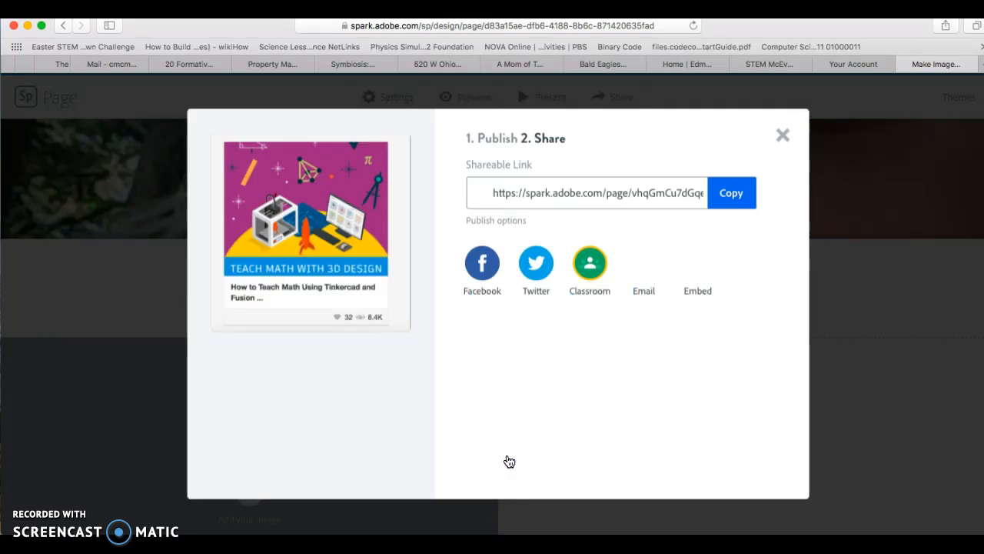
{"action": "left_click", "coordinate": [716, 203]}
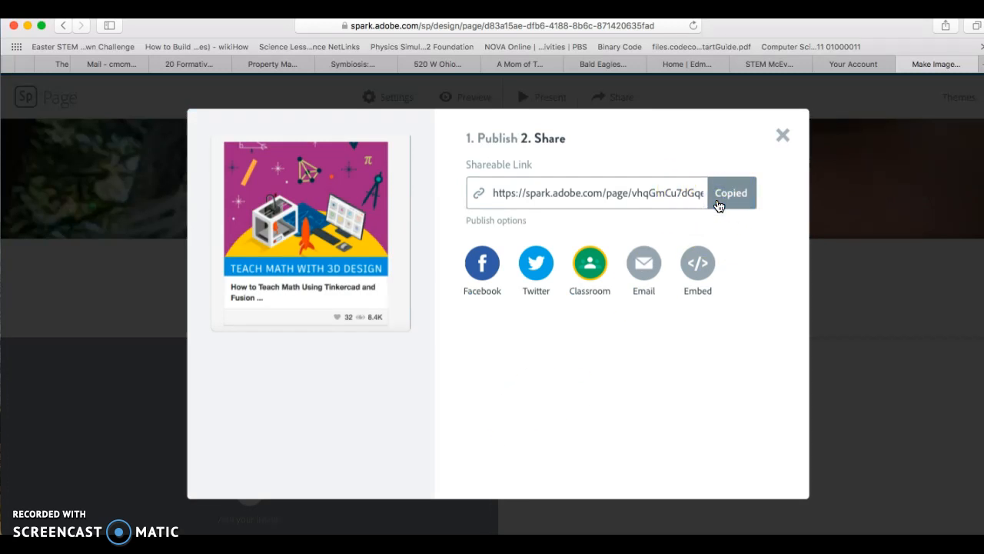